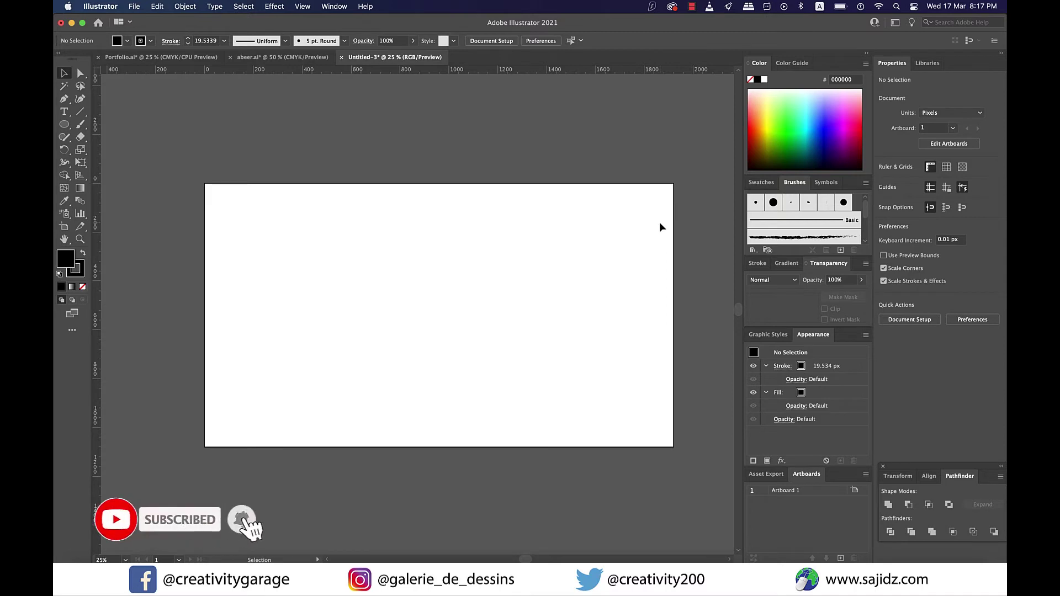
Step: Zoom the blank artboard to 33.33% and switch to the Ellipse tool
scroll(523, 256, "up", 1)
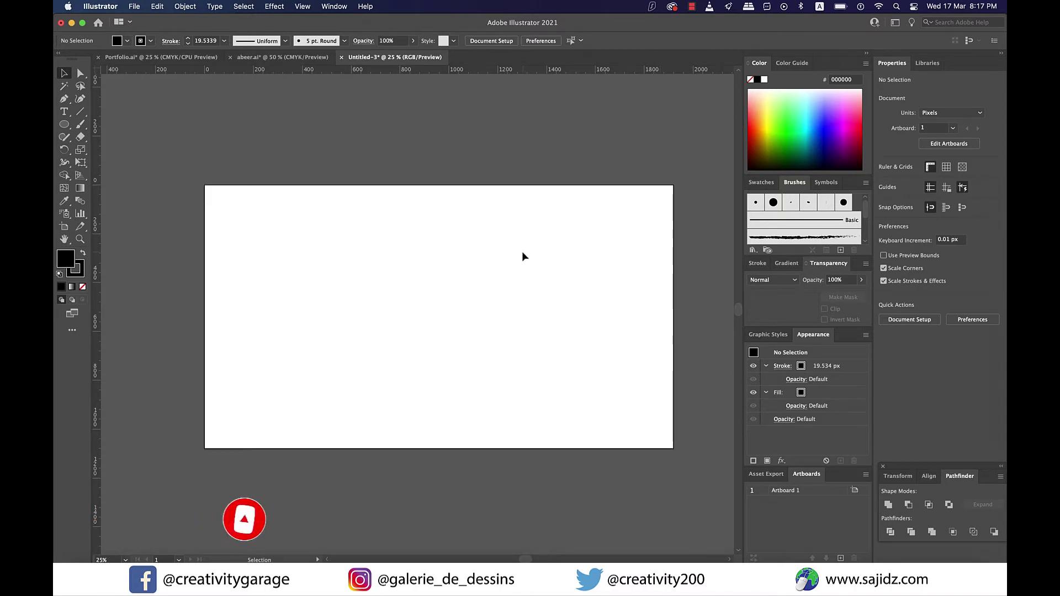
scroll(521, 251, "up", 1)
left_click(66, 125)
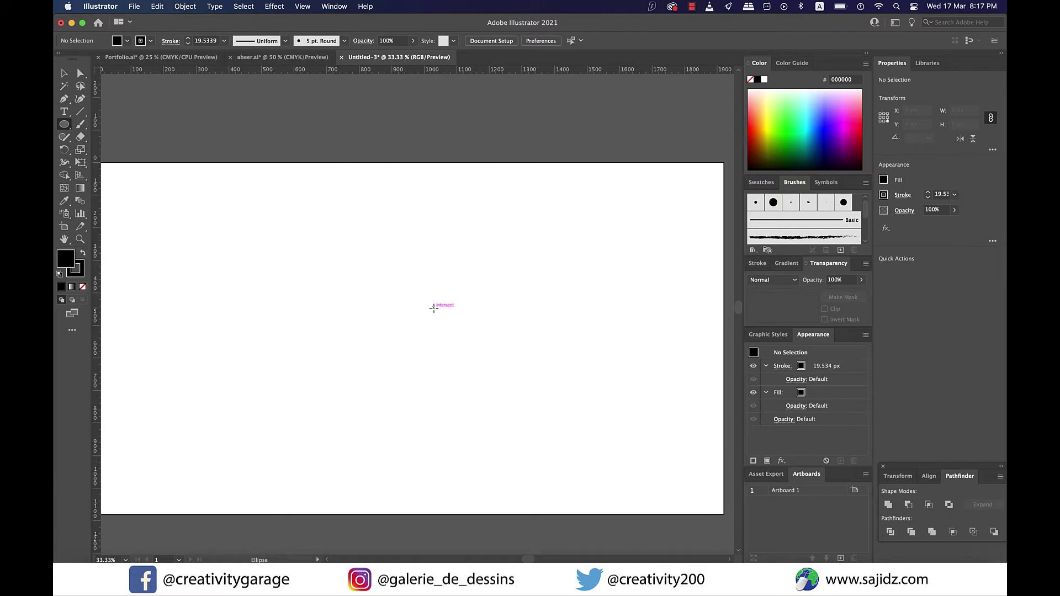
Step: Draw a large circle near the artboard centre with default black stroke and no fill
left_click_drag(433, 307, 517, 388)
left_click(64, 73)
left_click_drag(435, 307, 444, 333)
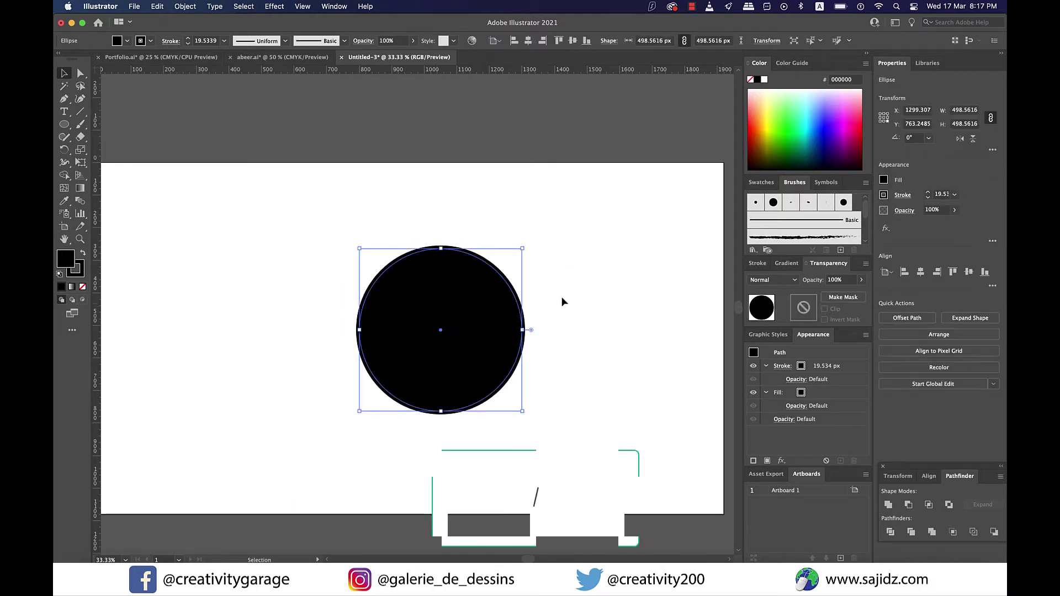
key("d")
key("slash")
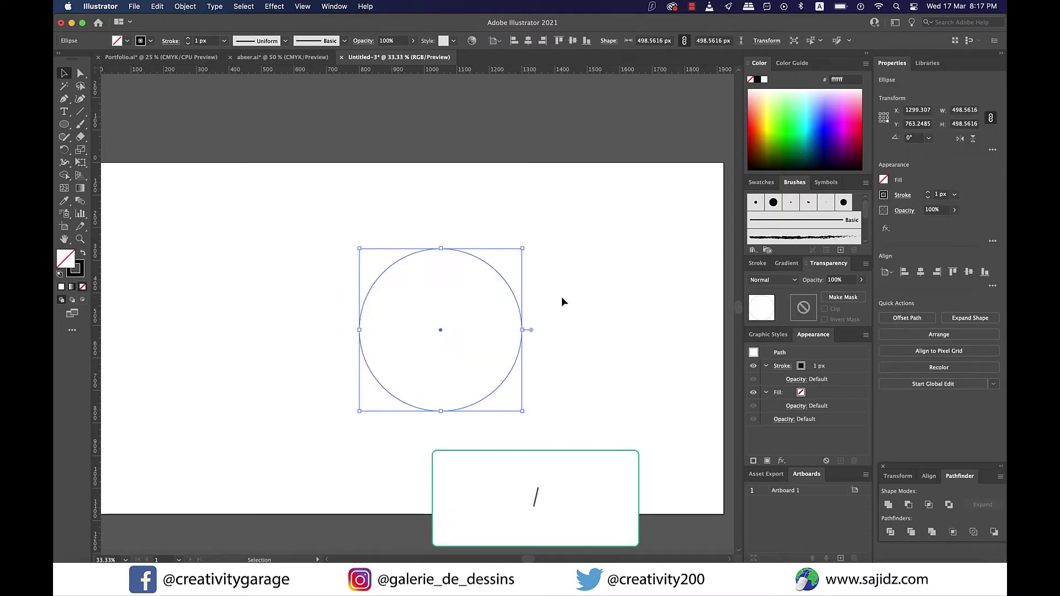
Step: Add a vertical guide from the left ruler through the big circle's centre
left_click(562, 298)
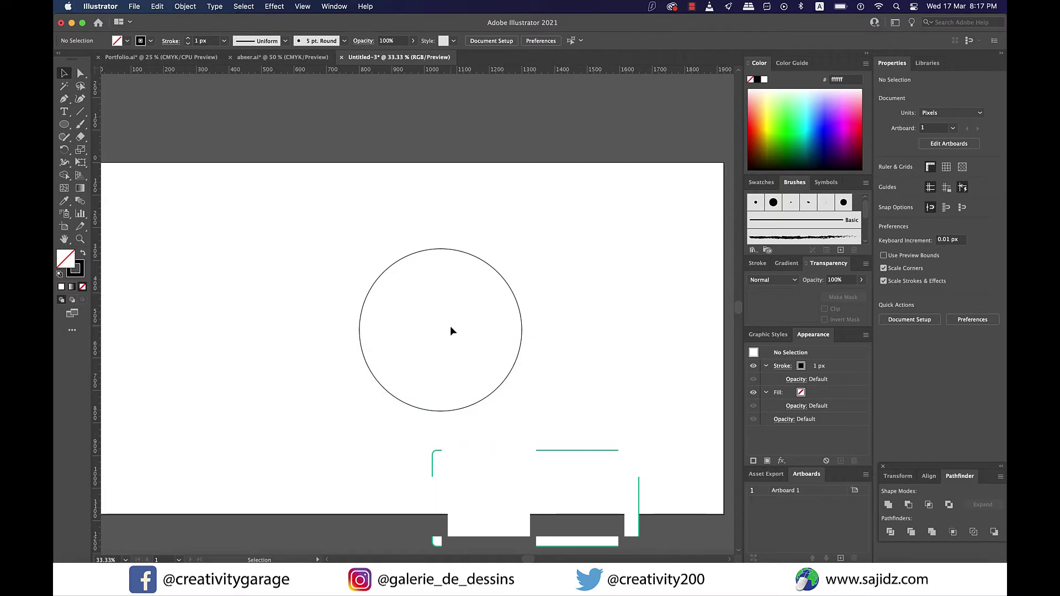
left_click(479, 264)
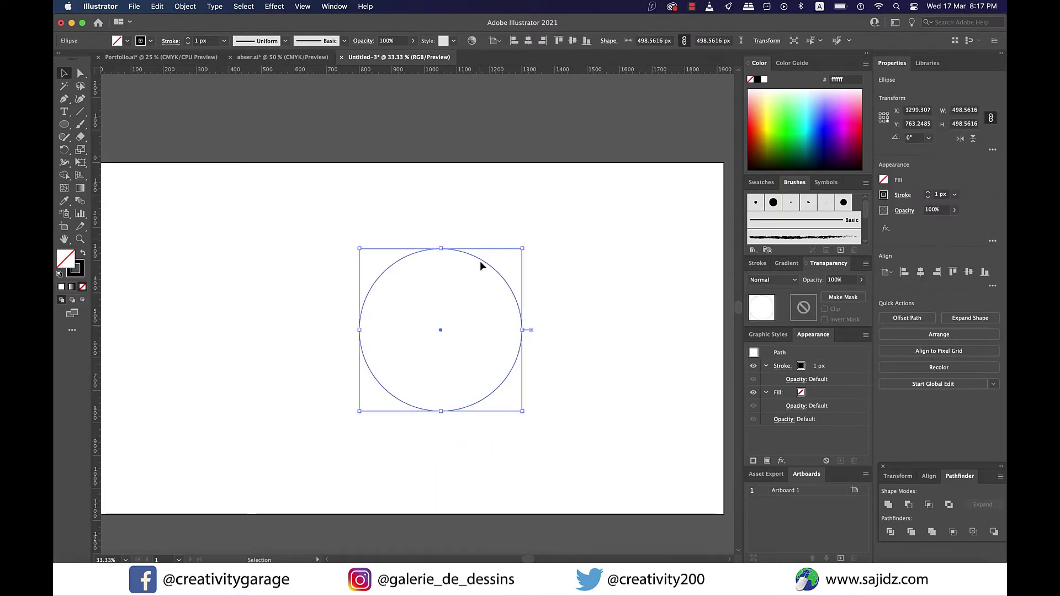
left_click_drag(99, 311, 440, 334)
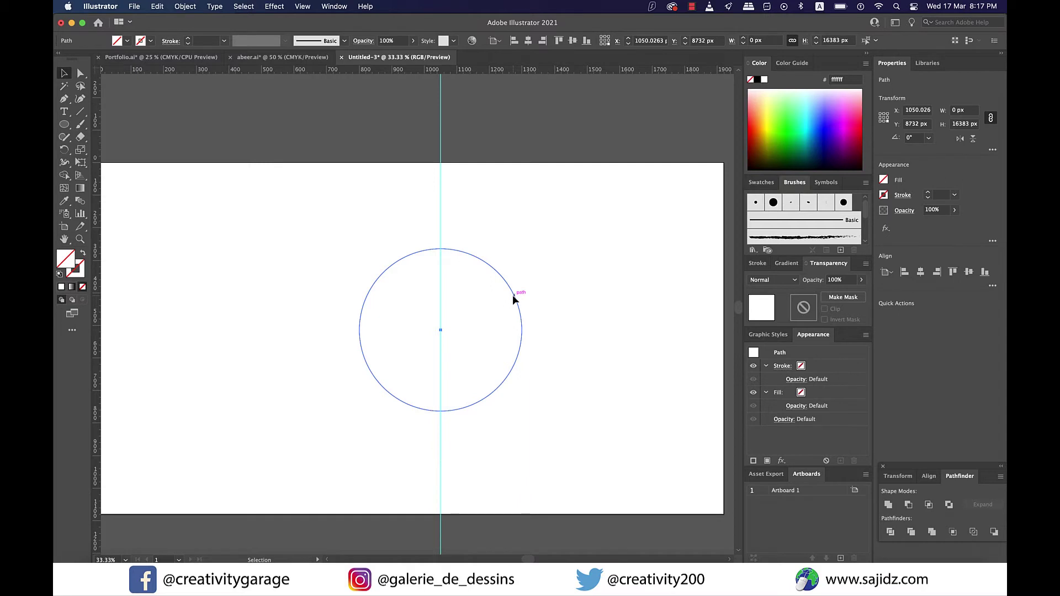
Step: Place a horizontal guide at the big circle's centre and draw a 26.56 px circle above it
left_click(514, 298)
left_click_drag(556, 74, 504, 334)
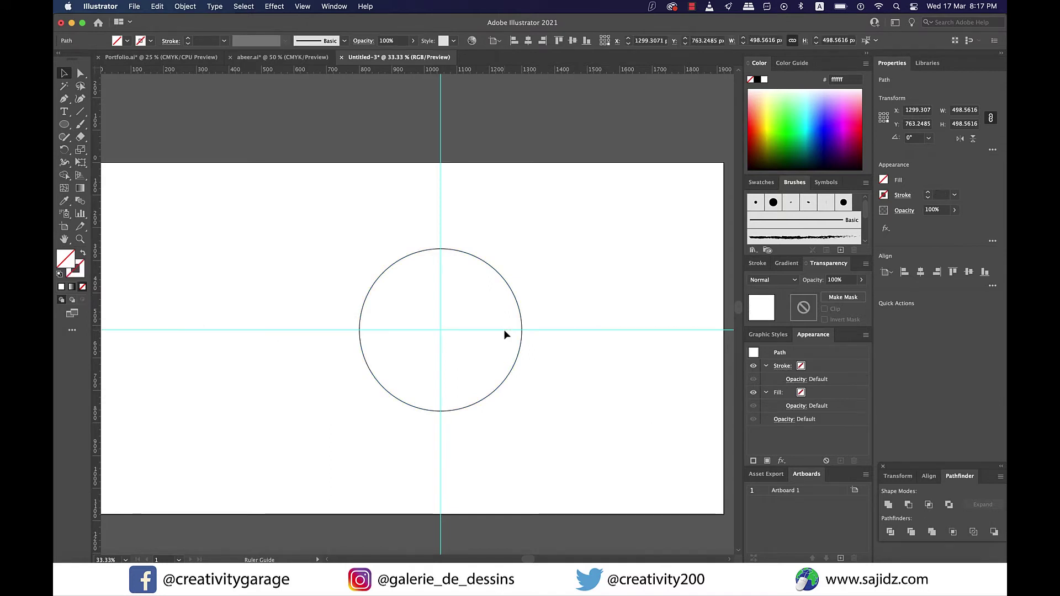
key("super+equal")
key("l")
left_click_drag(497, 168, 507, 177)
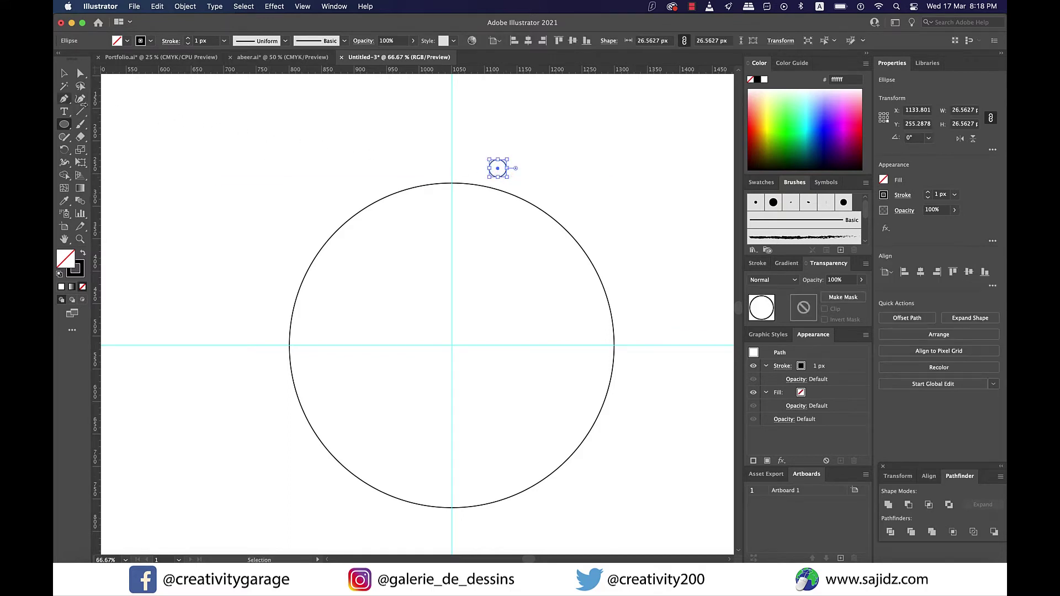
Step: Give the small circle a dark blue 00019b fill and set its stroke to None
key("v")
key("comma")
left_click(885, 197)
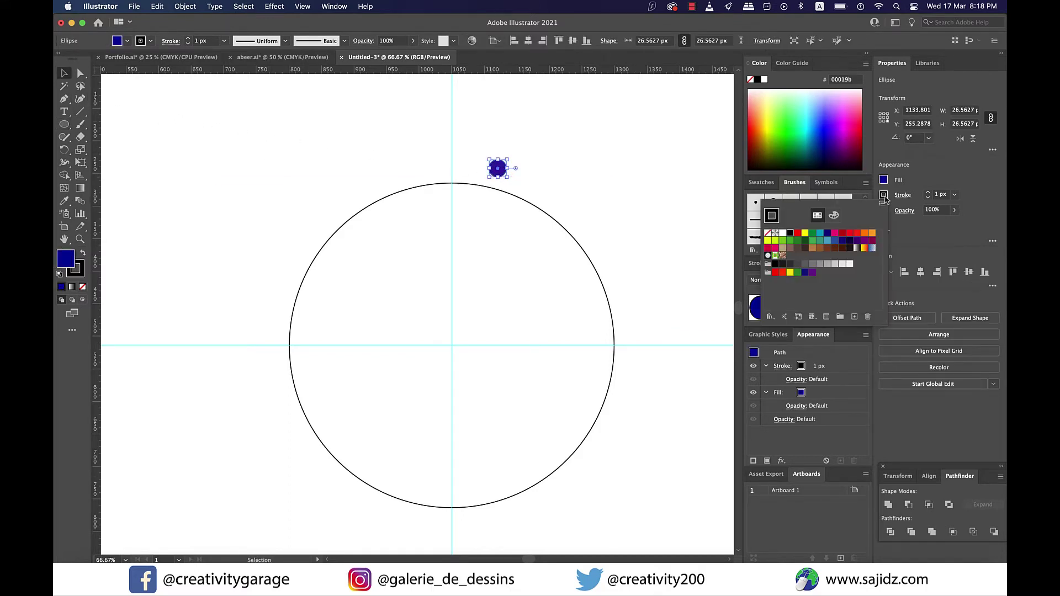
left_click(768, 237)
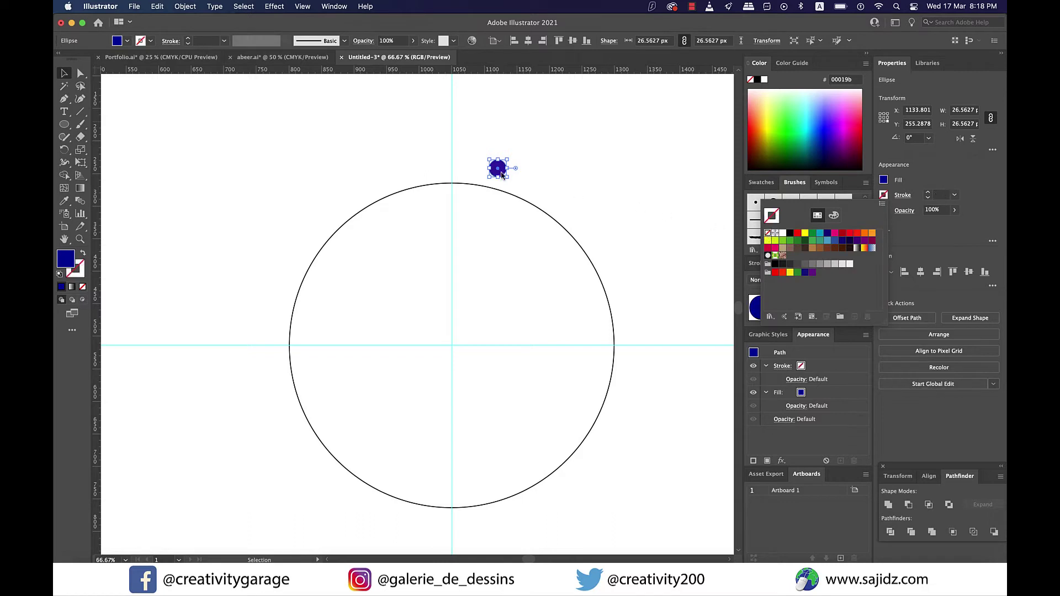
left_click(66, 75)
left_click(581, 112)
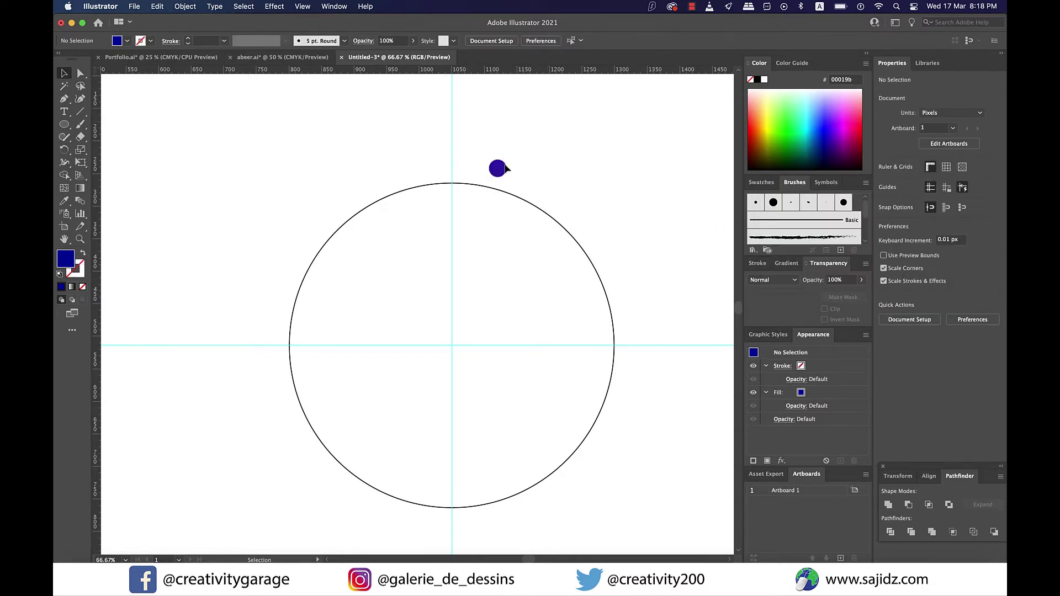
Step: Centre the dark blue dot on the vertical guide above the big circle
left_click_drag(497, 171, 453, 162)
scroll(454, 162, "left", 2)
left_click(64, 149)
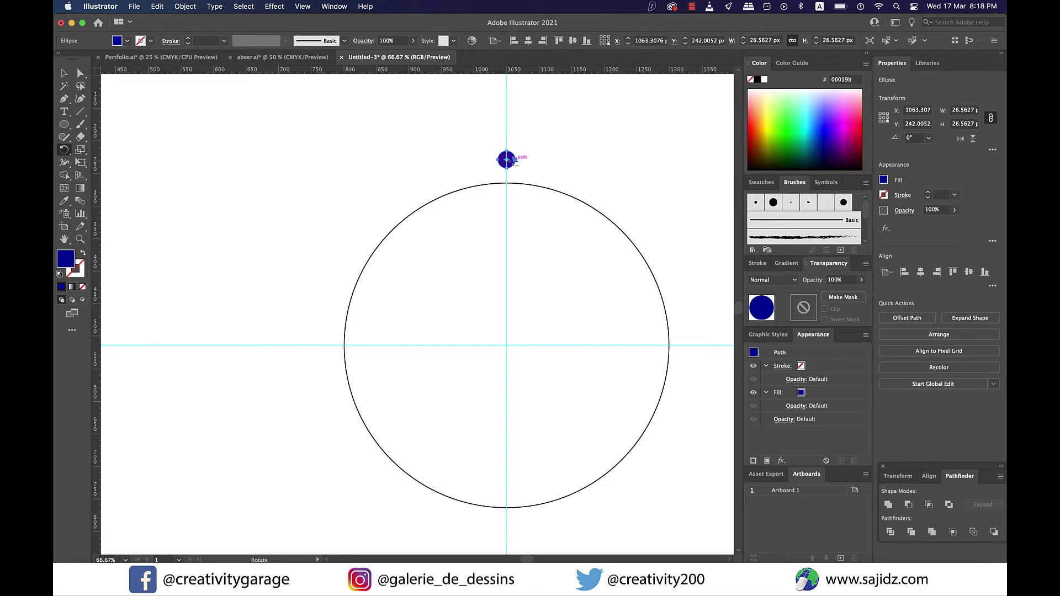
scroll(506, 159, "up", 5)
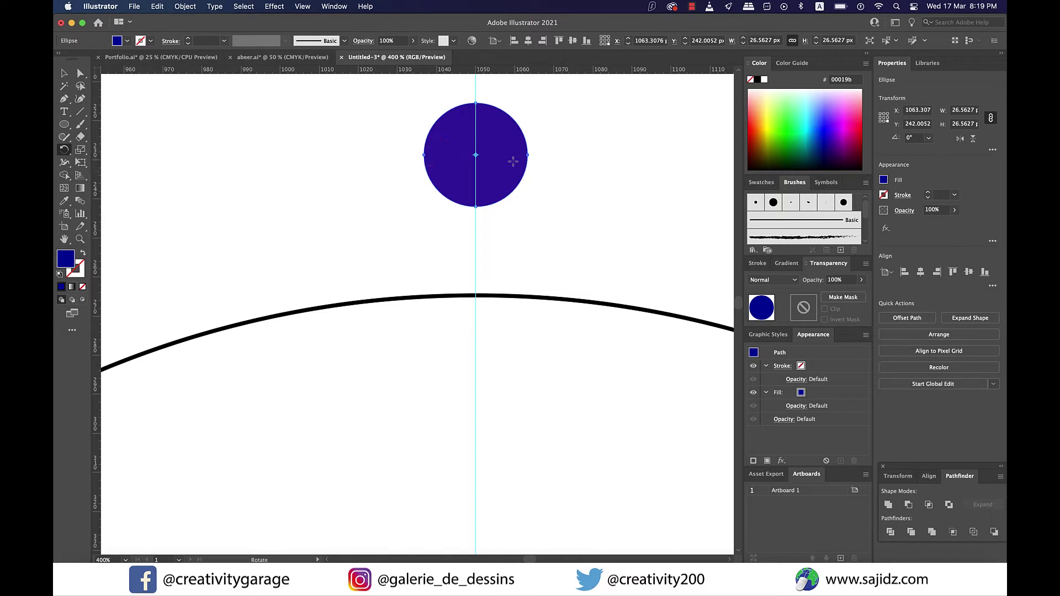
Step: Set the rotation origin at the guides' intersection and enter an 18° angle
scroll(513, 162, "up", 3)
scroll(506, 203, "down", 4)
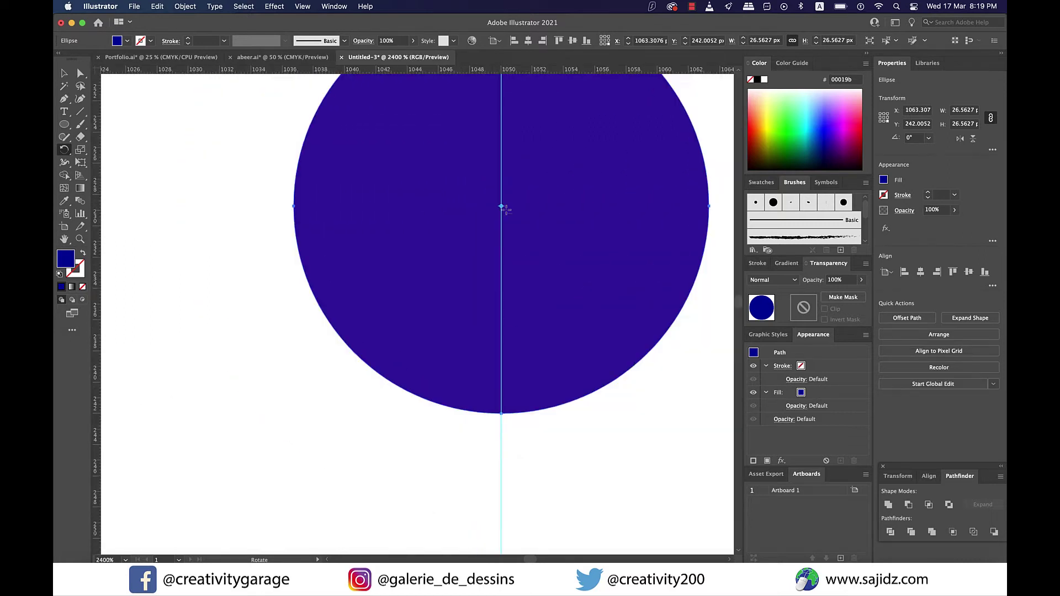
scroll(507, 210, "down", 3)
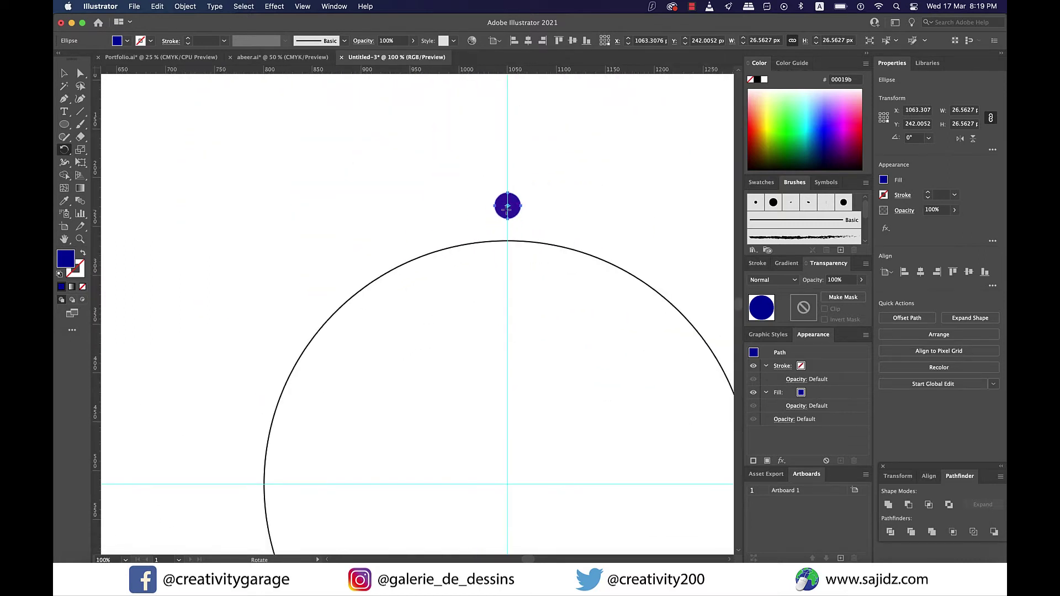
scroll(497, 301, "down", 2)
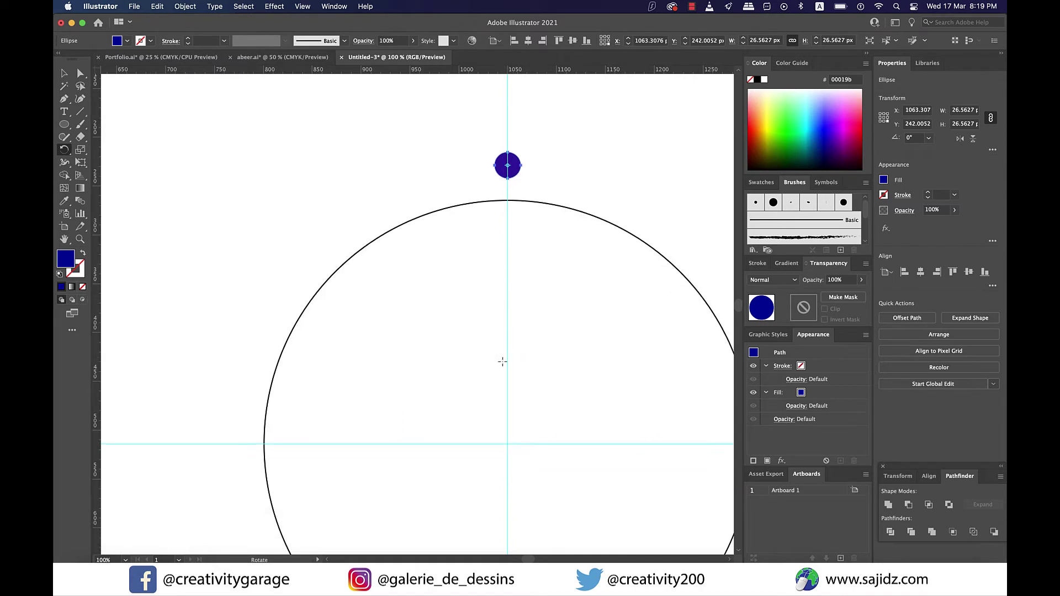
scroll(507, 440, "up", 5)
left_click(507, 439, "alt")
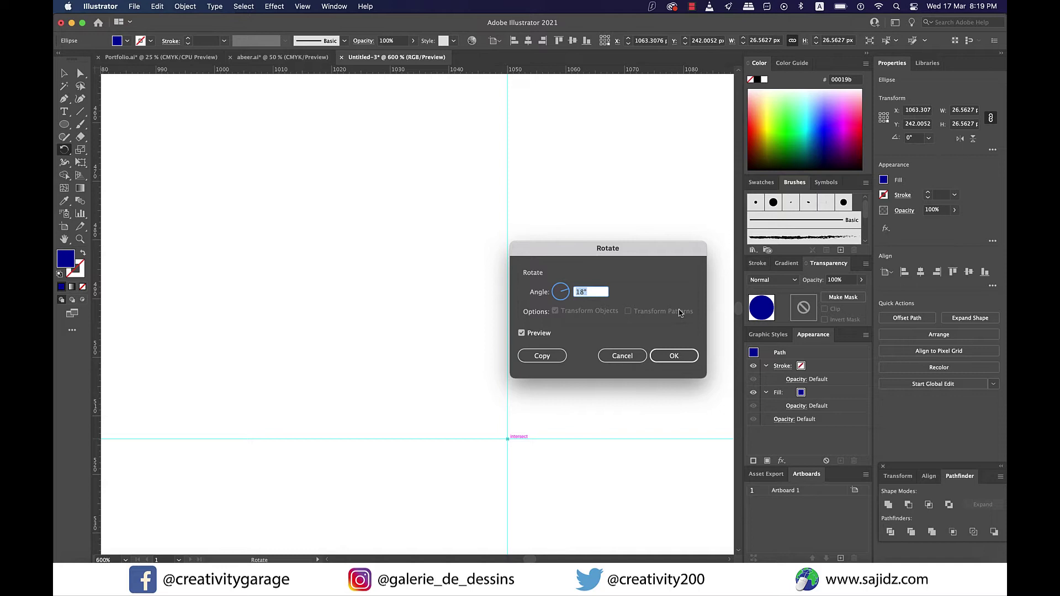
Step: Copy the dot at 18° and repeat with Cmd+D until twenty dots ring the circle
left_click(545, 358)
scroll(544, 360, "down", 8)
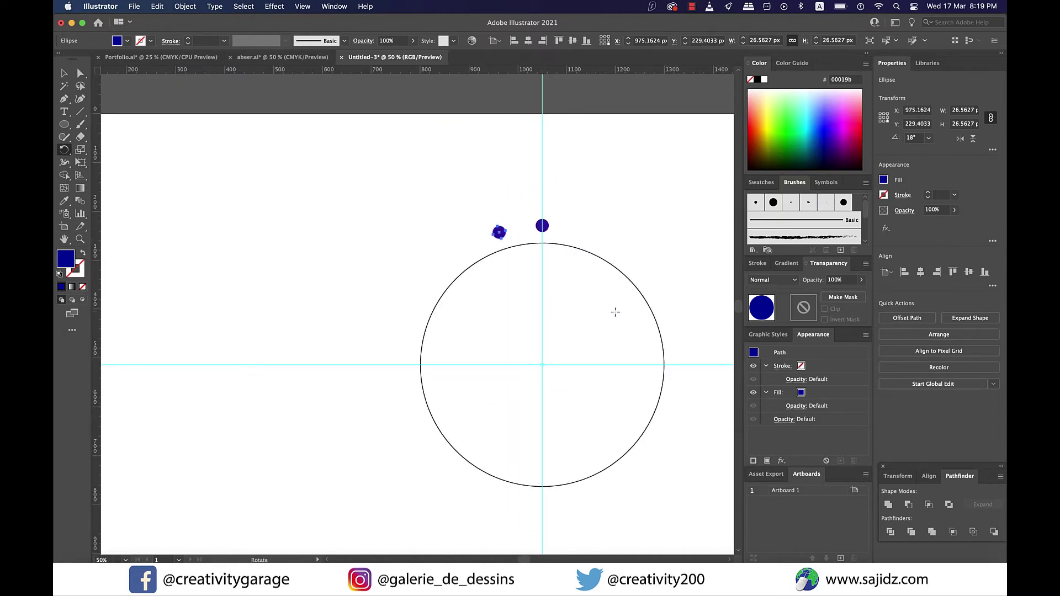
key("v")
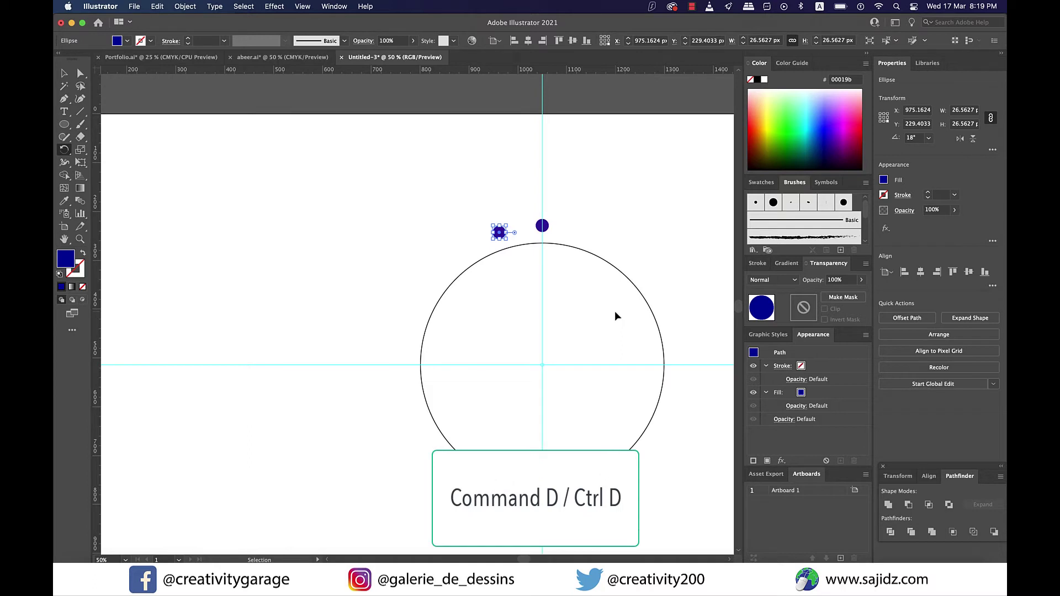
key("super+d")
key("super+d")
key("super+d")
key("super+d")
key("super+d")
key("super+d")
key("super+d")
key("super+d")
key("super+d")
key("super+d")
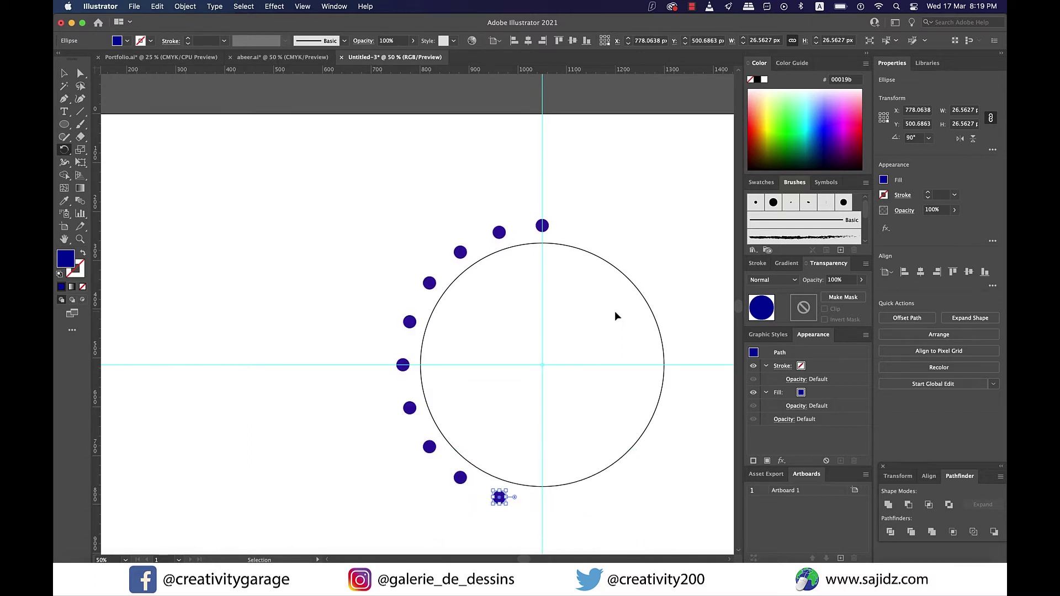
key("super+d")
key("super+d")
key("super+d")
key("super+d")
key("super+d")
key("super+d")
key("super+d")
key("super+d")
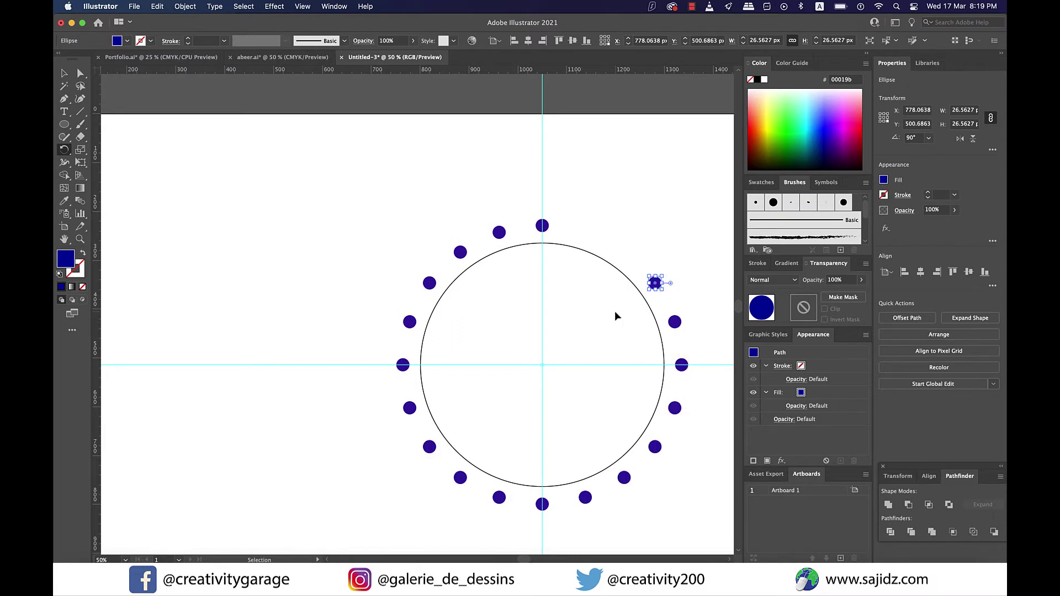
key("super+z")
key("super+shift+z")
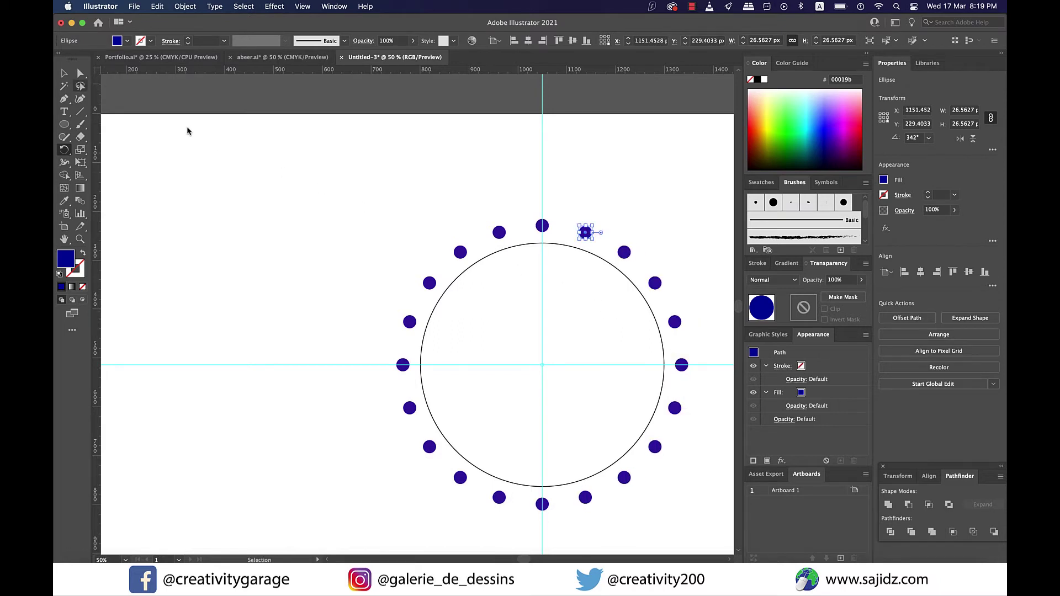
left_click(64, 75)
left_click(653, 206)
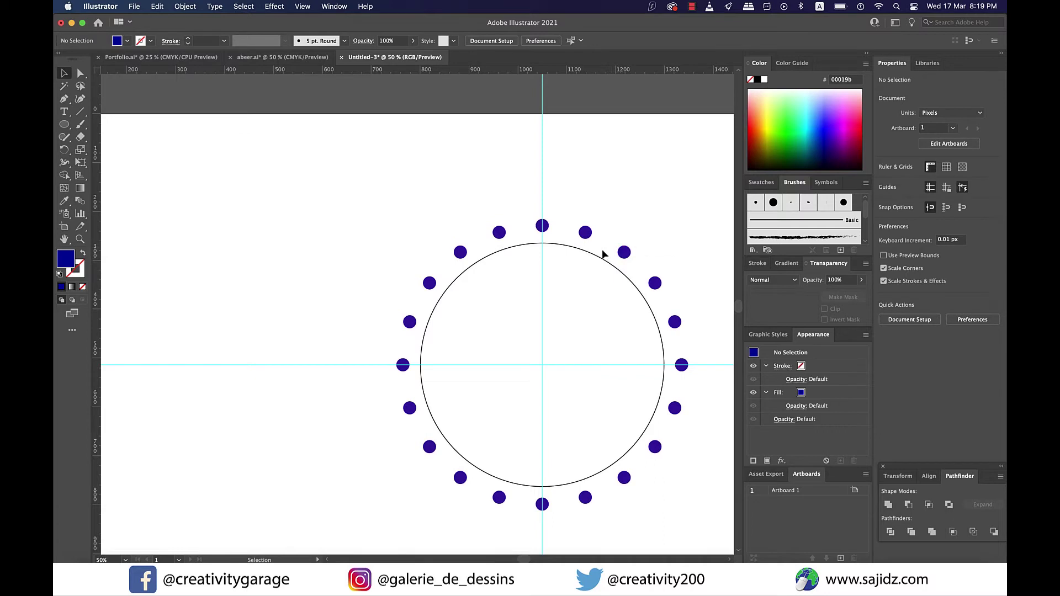
Step: Undo the rotated dot copies so only the thin big circle remains
key("a")
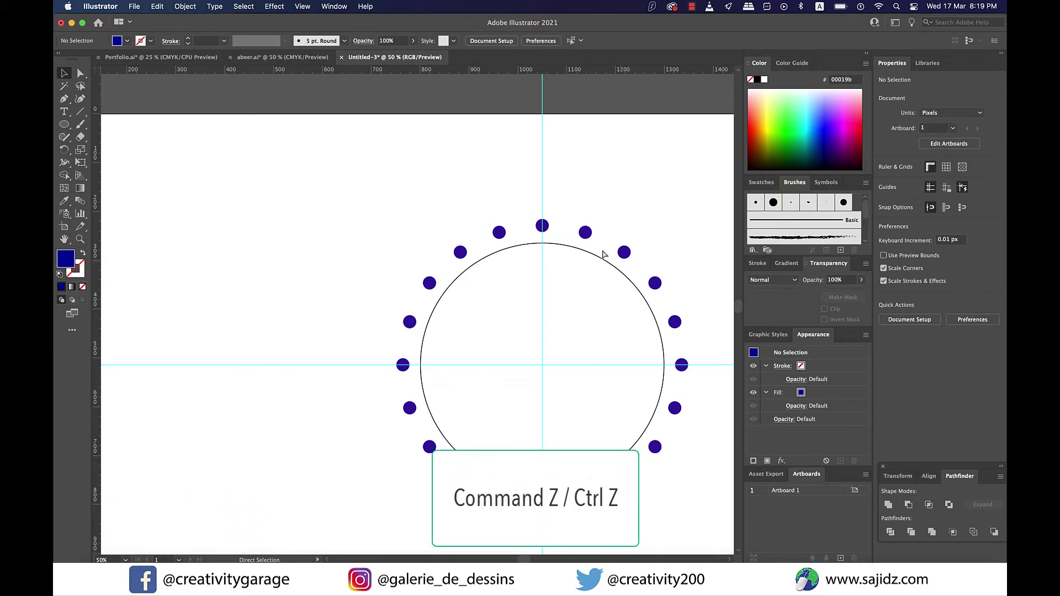
key("super+z")
key("super+z")
key("super+z")
key("super+z")
key("super+z")
key("super+z")
key("super+z")
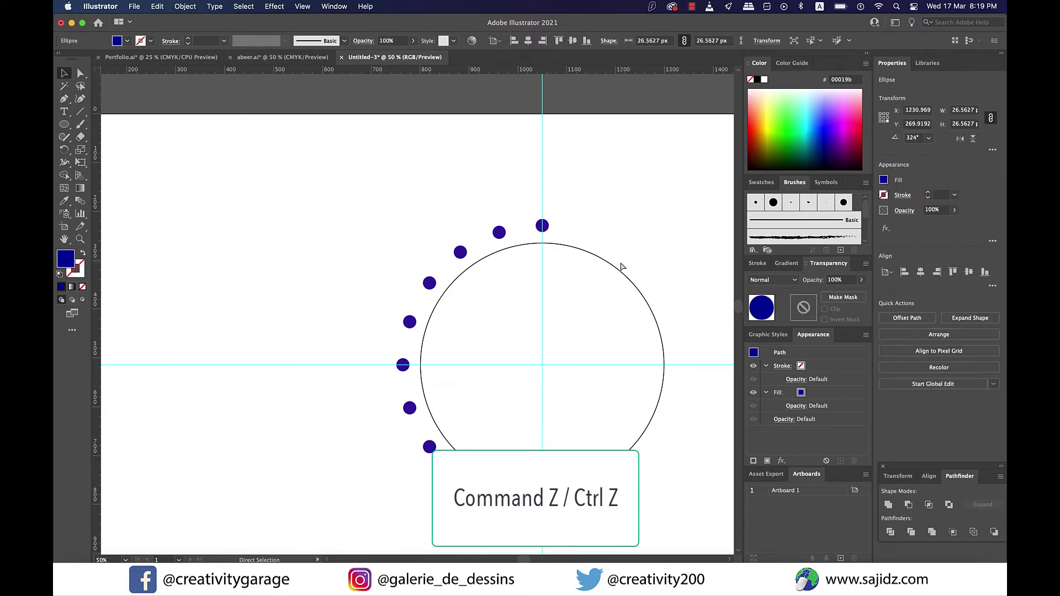
key("super+z")
key("super+z")
key("super+z")
key("super+z")
key("super+z")
key("super+z")
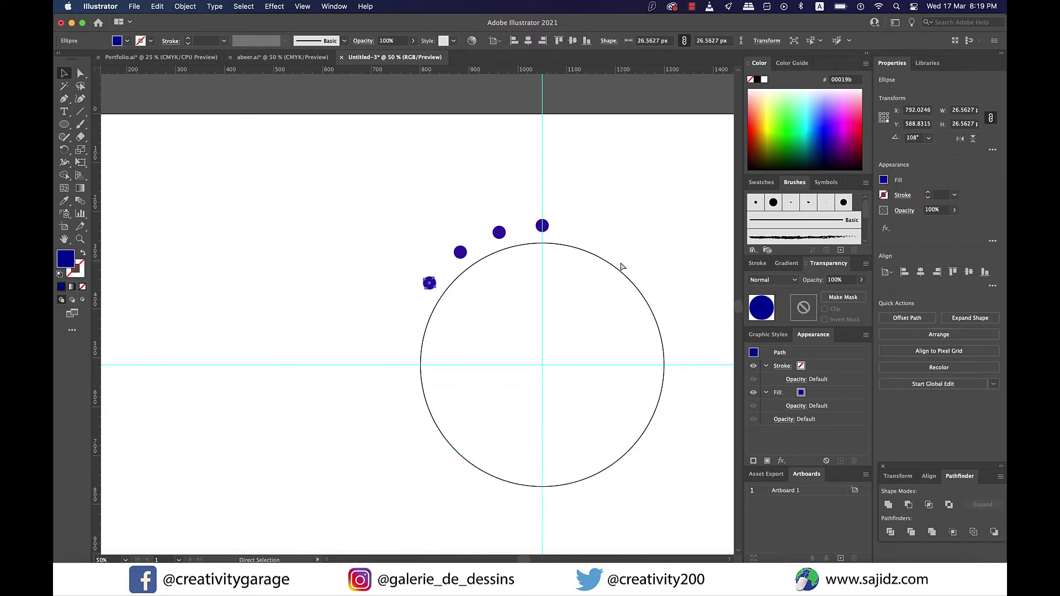
key("super+z")
key("super+z")
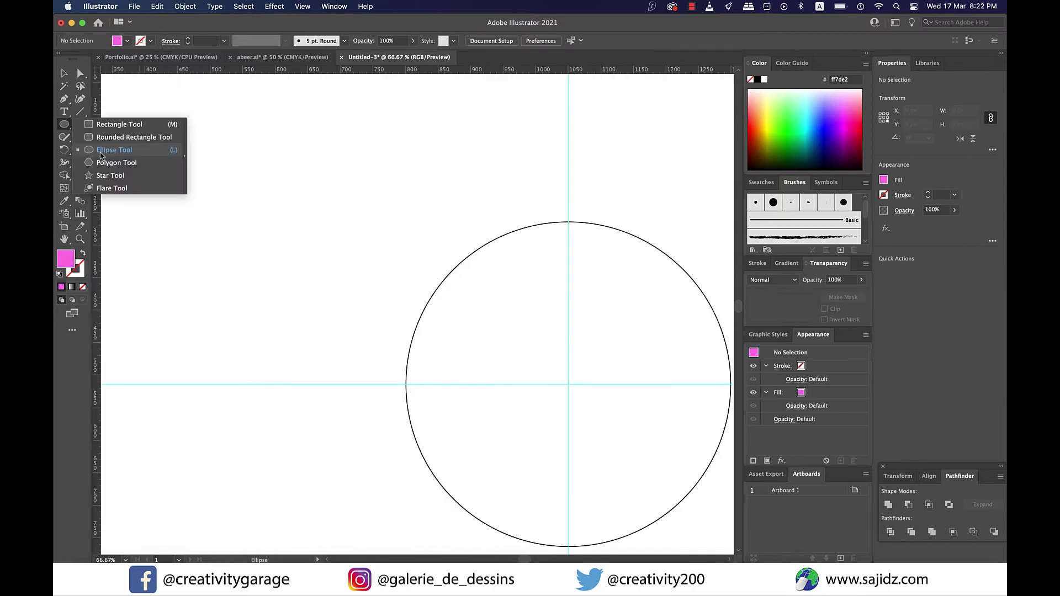
left_click(110, 147)
Step: Draw a pink circle of about 53.94 px on the canvas
left_click_drag(206, 177, 234, 213)
key("v")
left_click(250, 151)
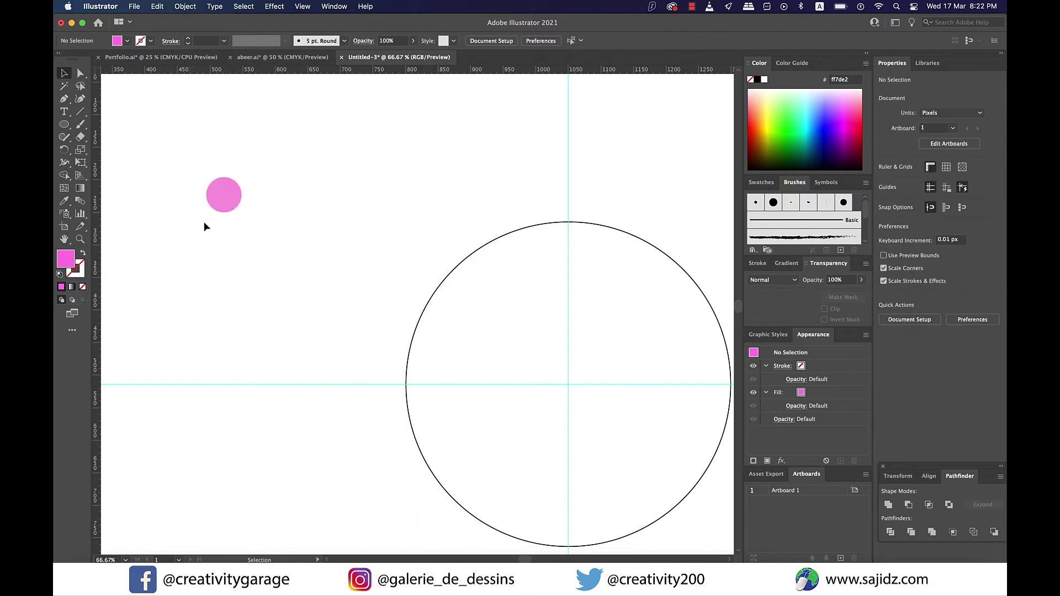
scroll(204, 221, "up", 3)
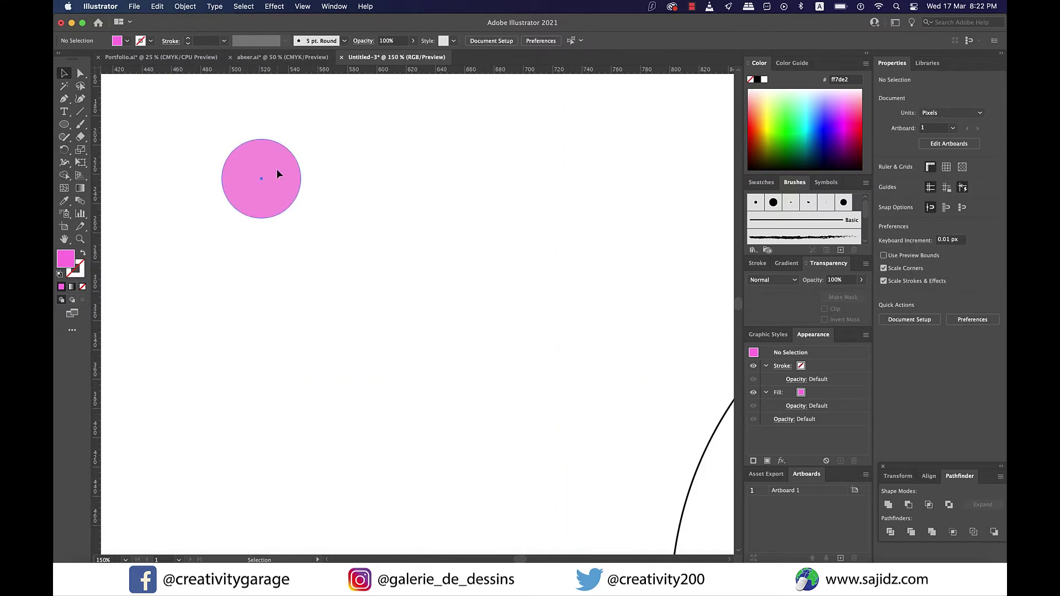
left_click(271, 190)
Step: Draw a small black circle and move it onto the pink circle's bottom edge
key("l")
left_click_drag(253, 229, 271, 245)
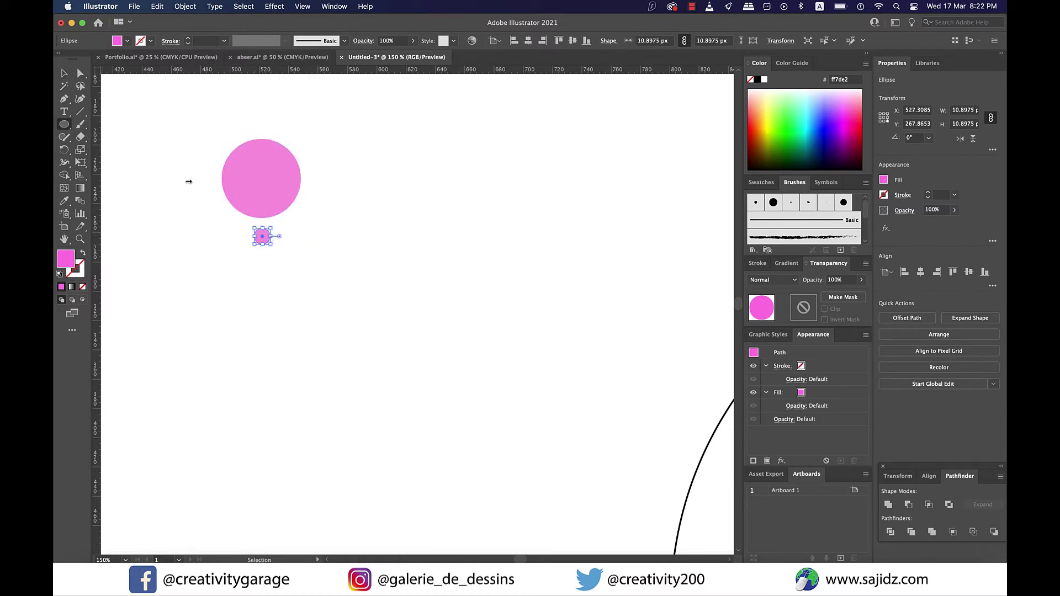
left_click(64, 73)
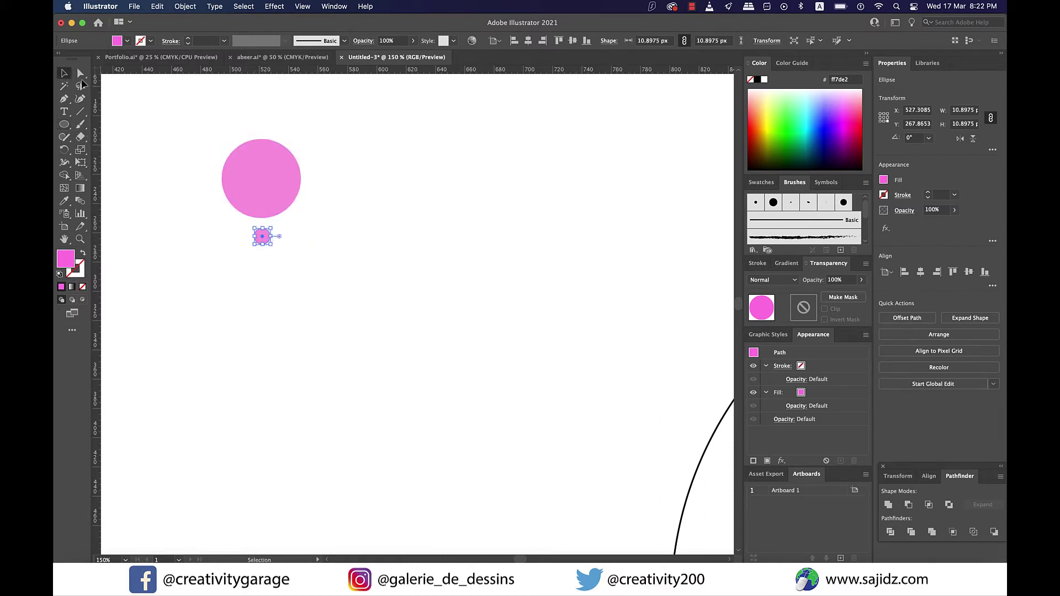
left_click(757, 81)
left_click(316, 226)
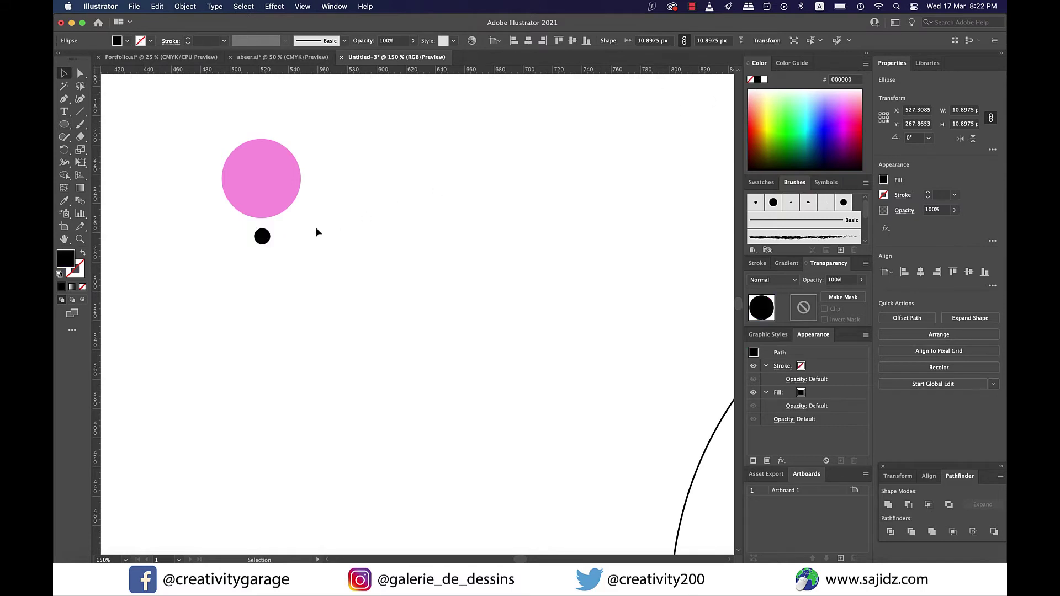
scroll(257, 229, "up", 4)
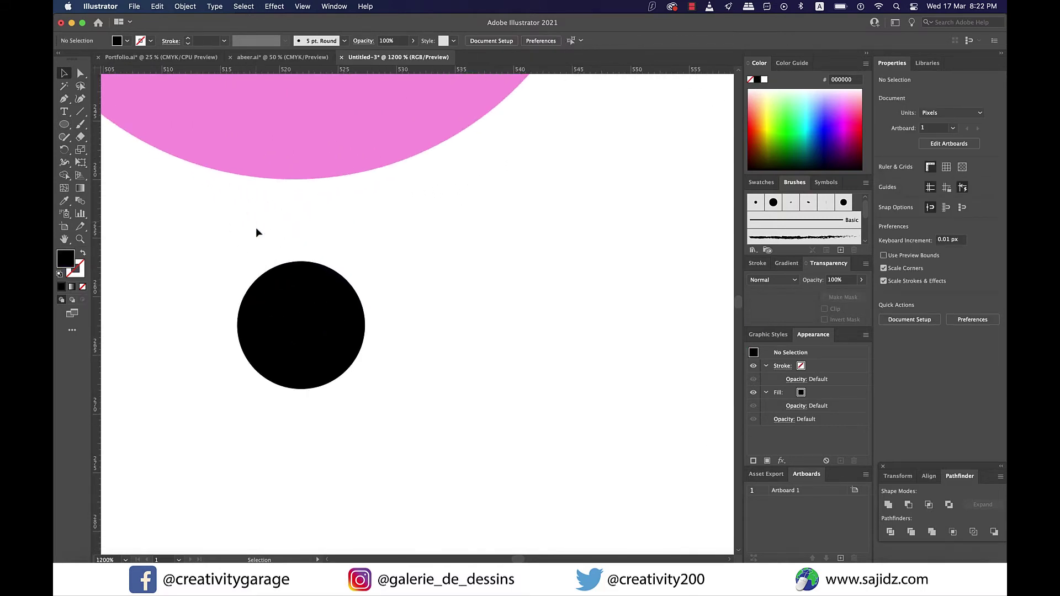
left_click_drag(275, 275, 270, 235)
Step: Group the pink circle and black dot into a 53.94 × 64.84 px group and move it down-left
left_click(346, 250)
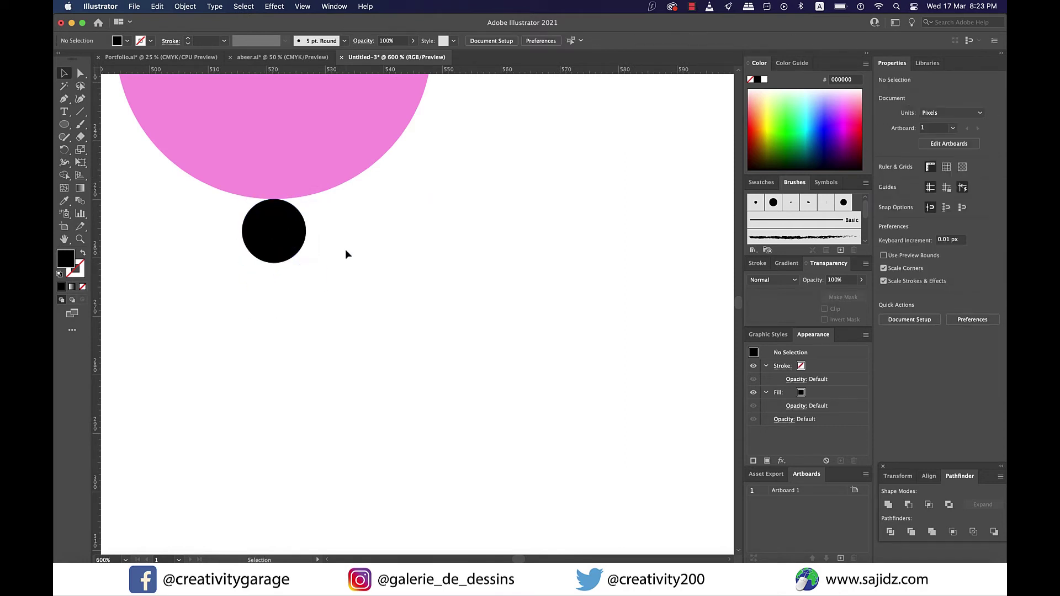
scroll(346, 250, "down", 5)
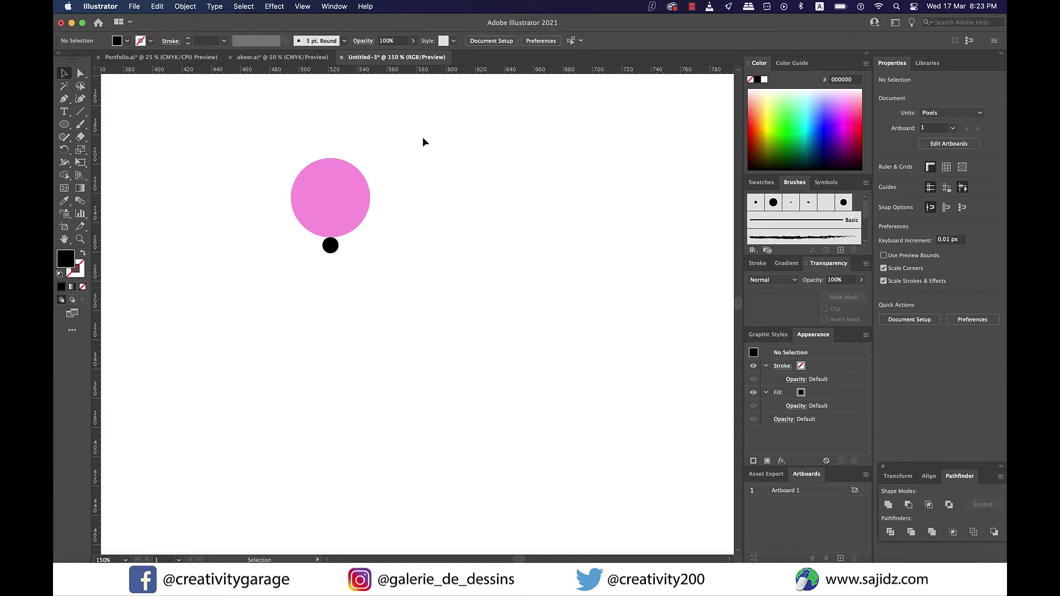
left_click_drag(422, 138, 270, 279)
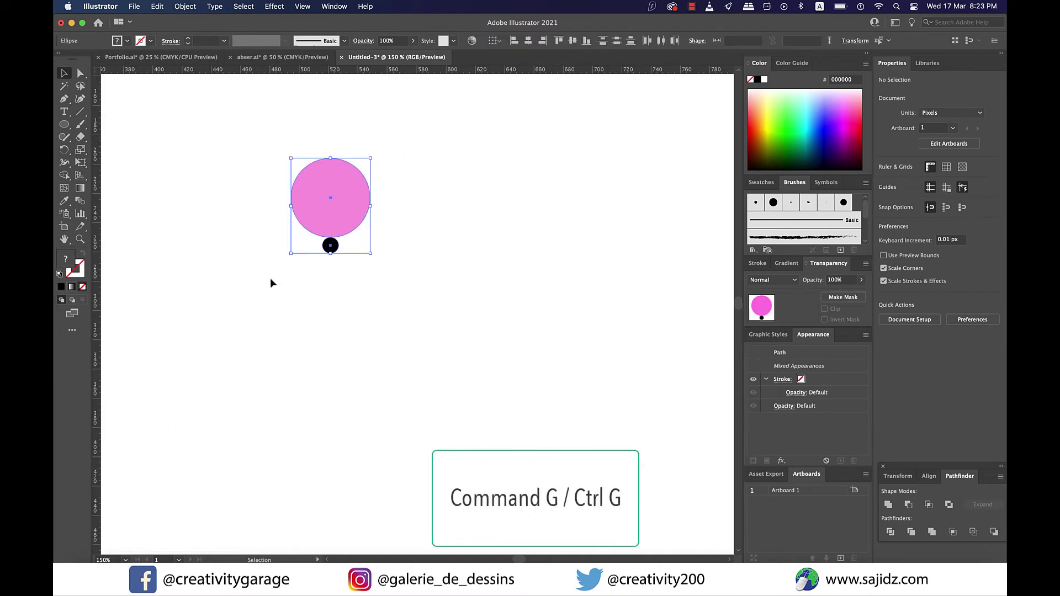
key("super+g")
left_click(431, 209)
left_click_drag(348, 206, 305, 246)
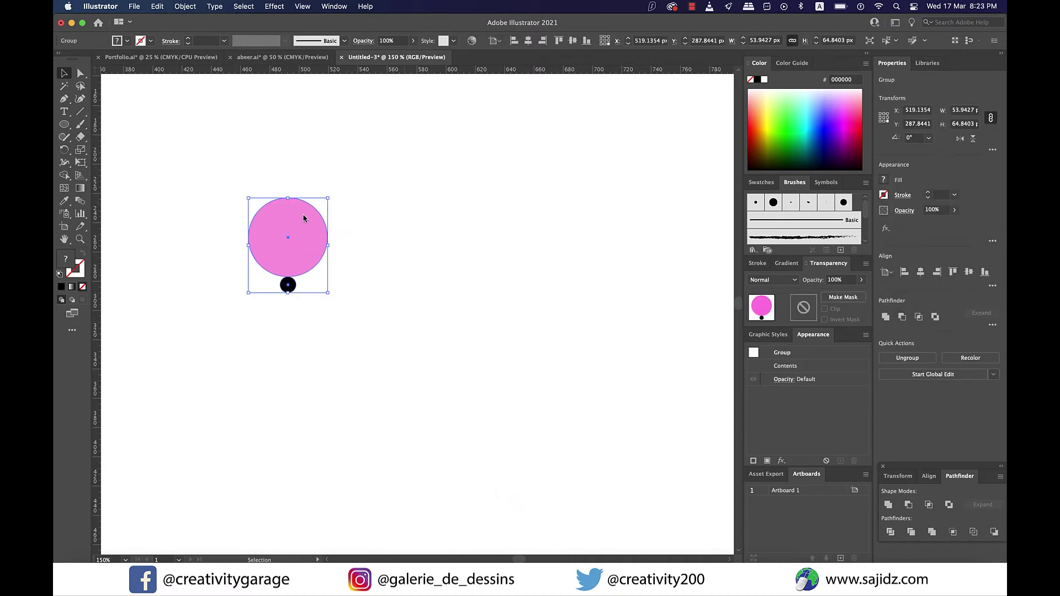
left_click(274, 7)
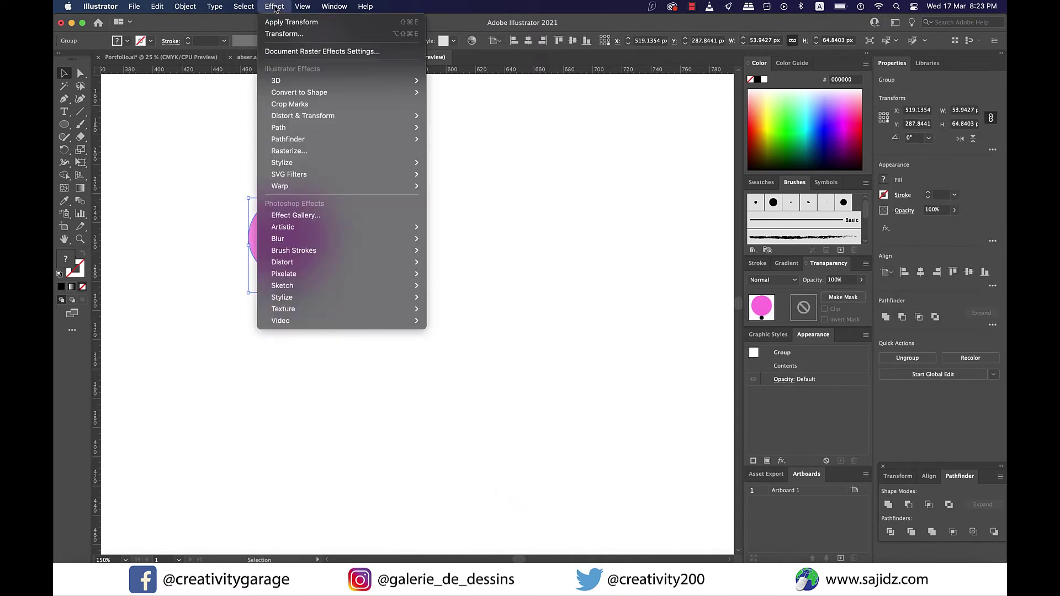
Step: Apply a Transform effect with bottom-middle reference point, 18 copies and a 360/18 (20°) angle
mouse_move(385, 115)
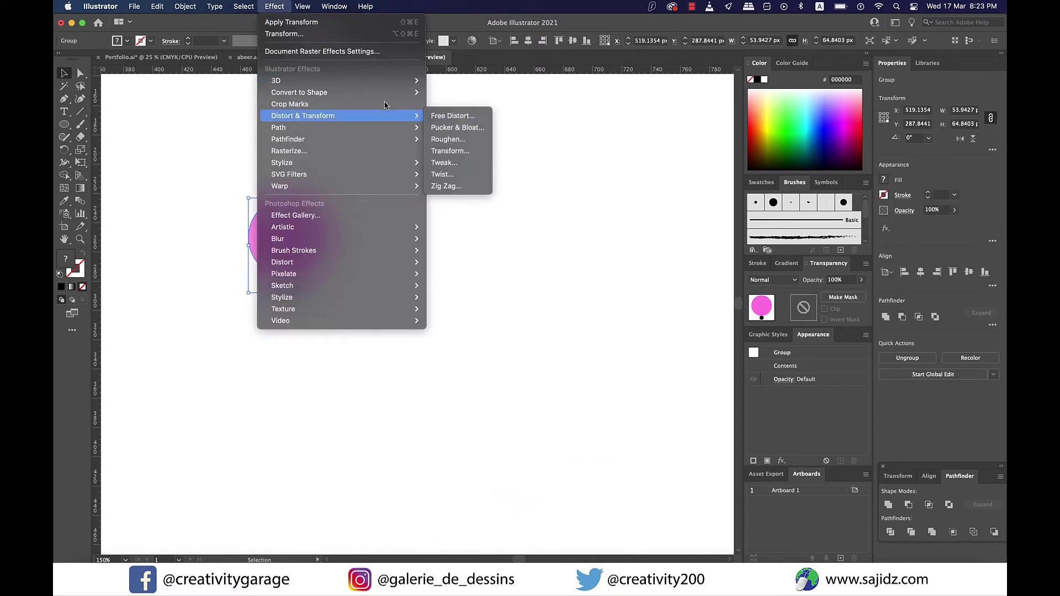
left_click(465, 151)
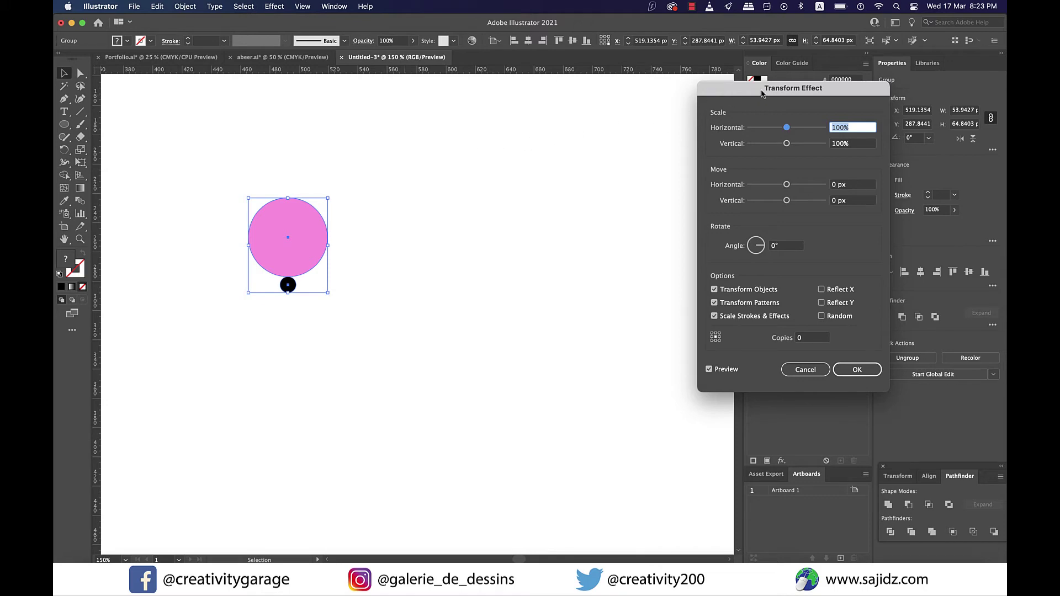
left_click_drag(765, 94, 682, 98)
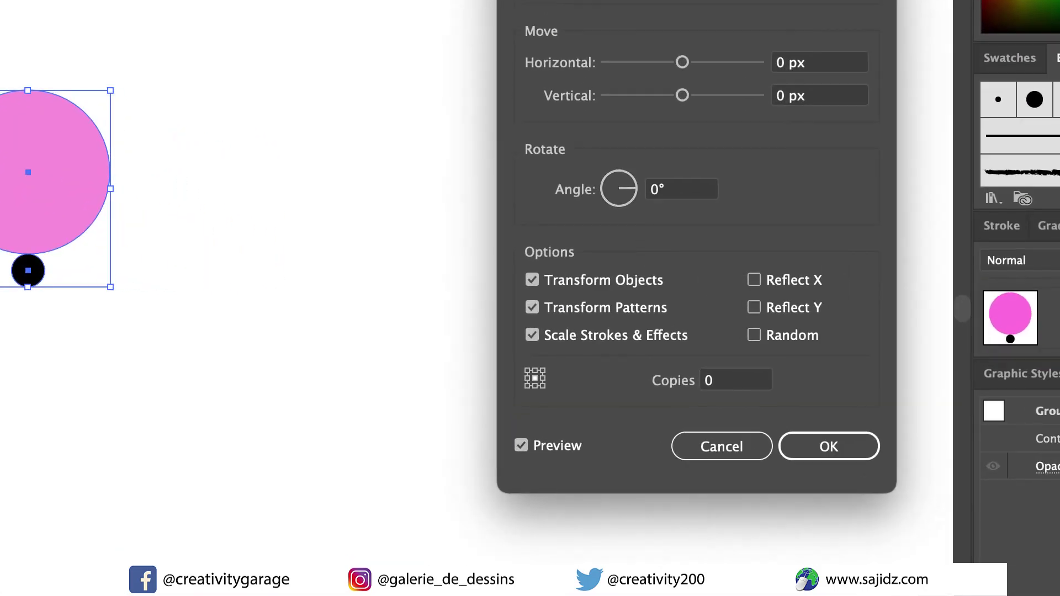
left_click(535, 386)
left_click(725, 380)
left_click_drag(726, 380, 698, 381)
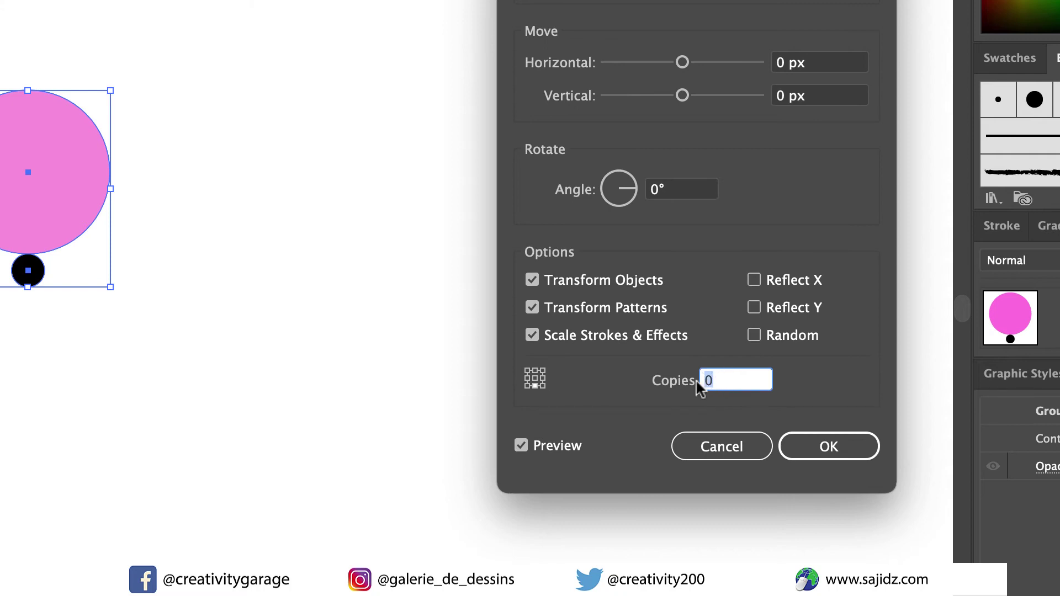
left_click(690, 188)
left_click_drag(690, 188, 619, 185)
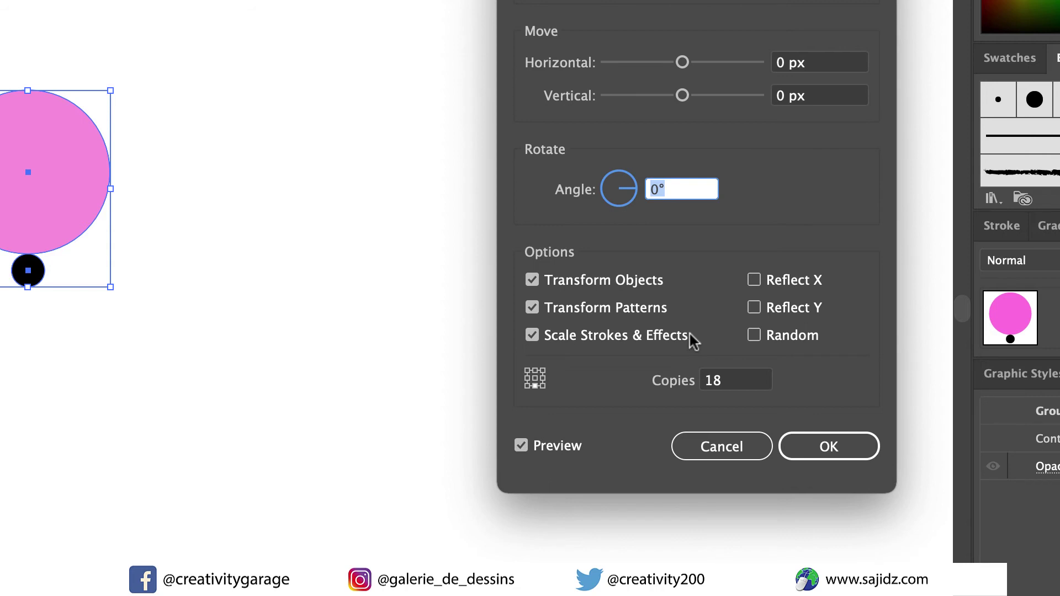
type("3")
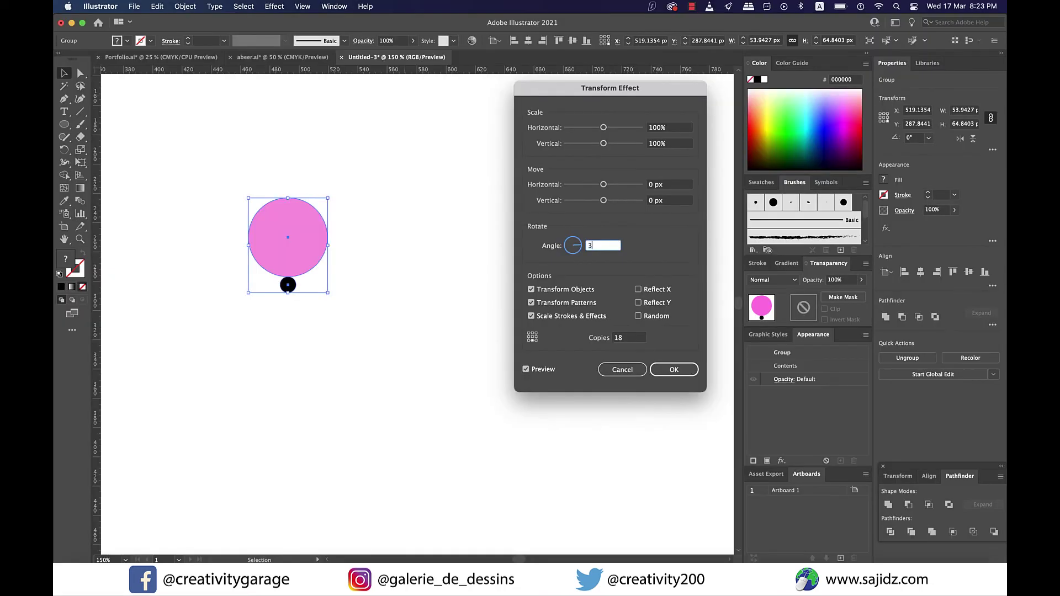
type("60/18")
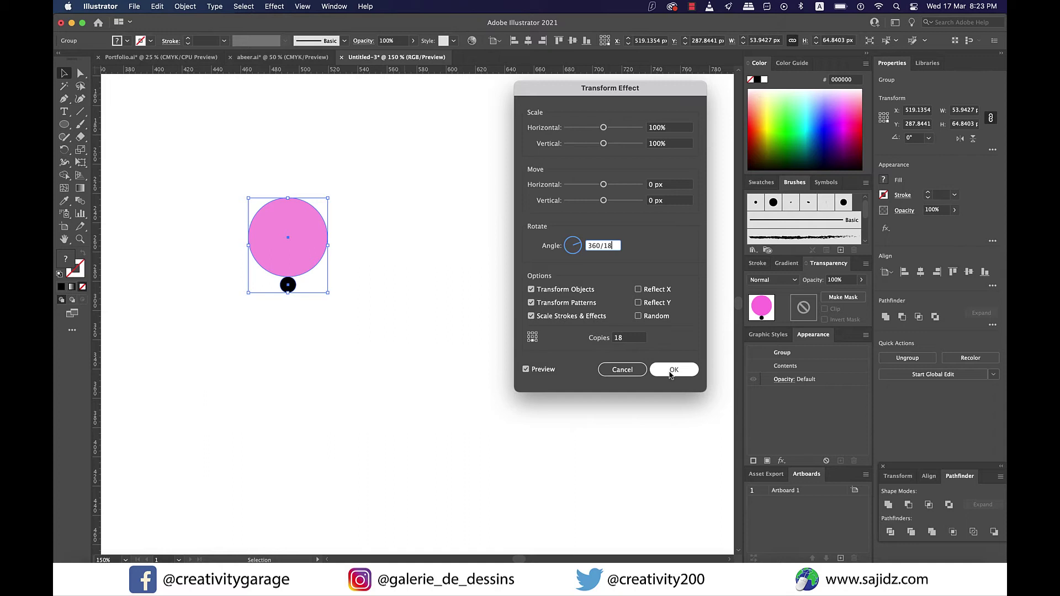
left_click(646, 352)
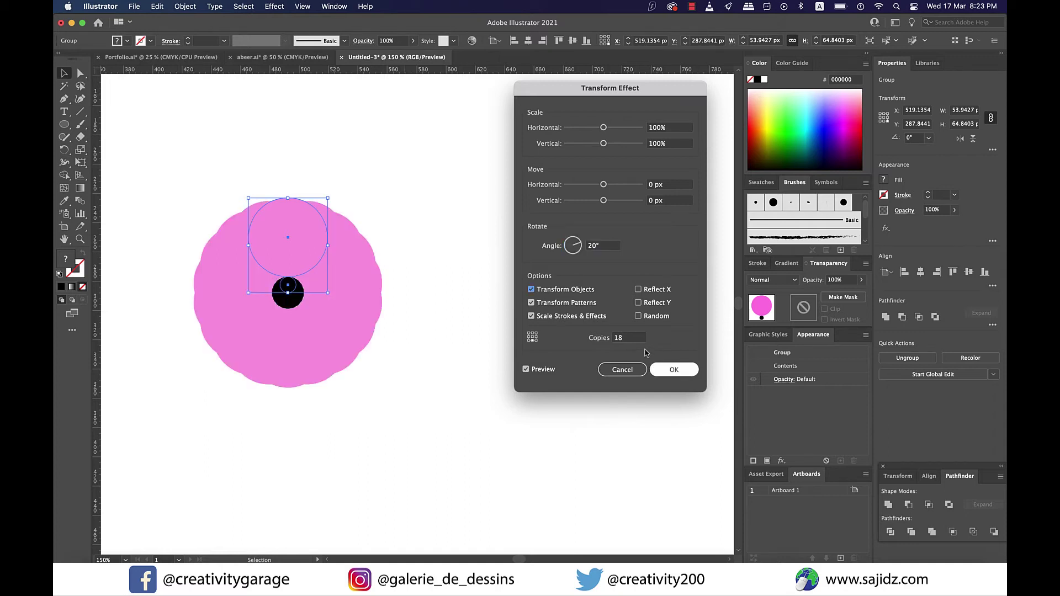
left_click(680, 370)
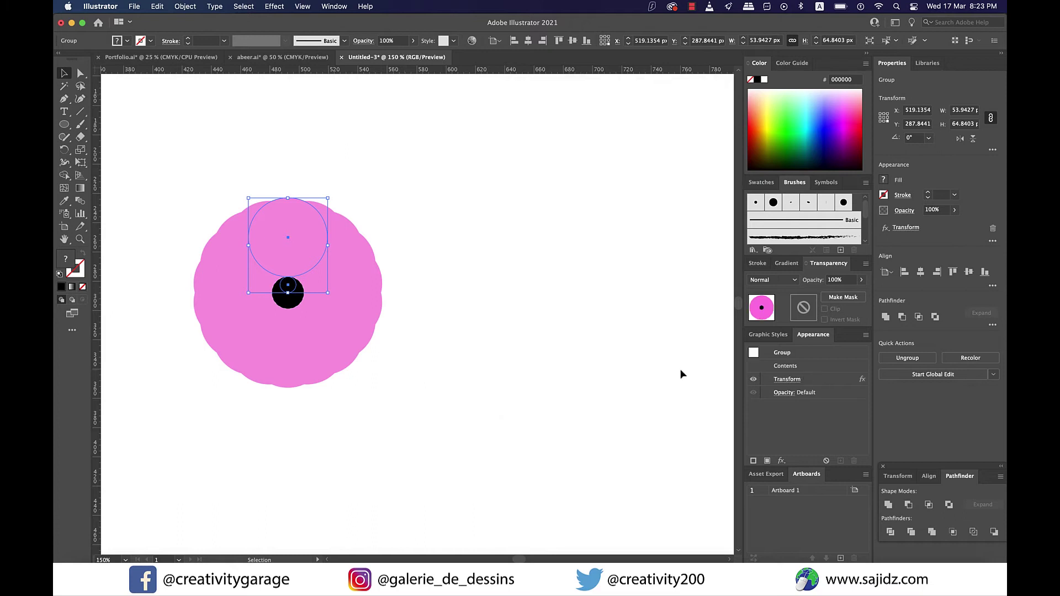
Step: Move the pink flower group onto the large circle's centre, aligning it at Y 508.52 px
key("super+minus")
key("super+minus")
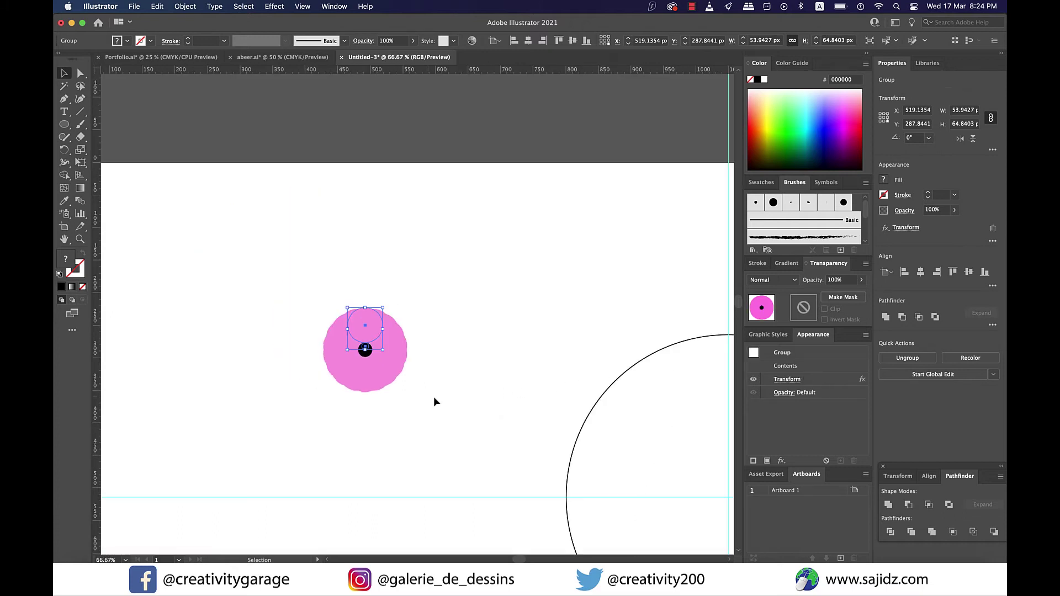
scroll(433, 402, "down", 2)
scroll(434, 402, "right", 2)
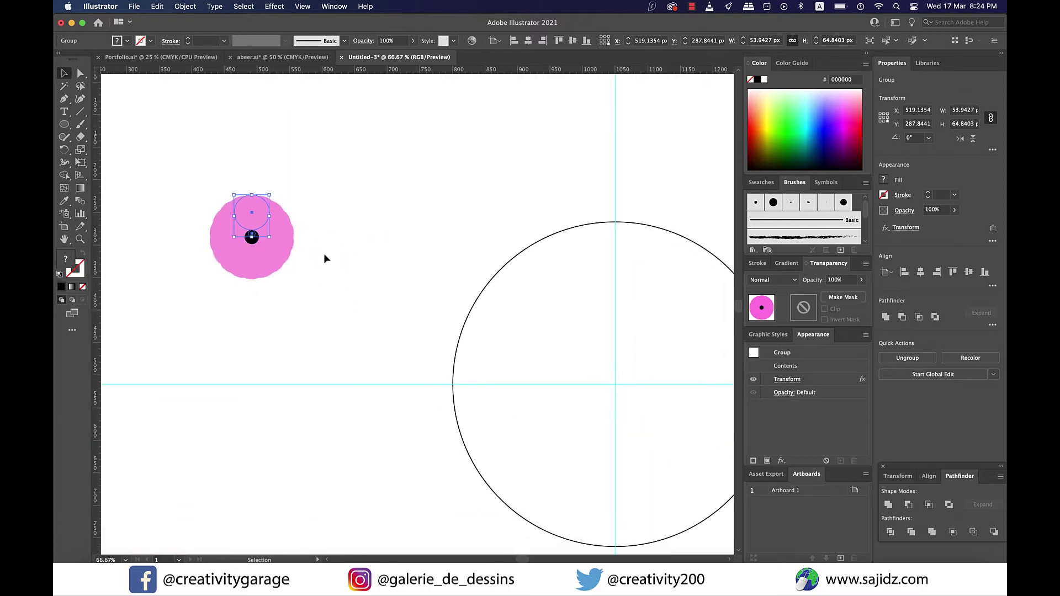
left_click(236, 148)
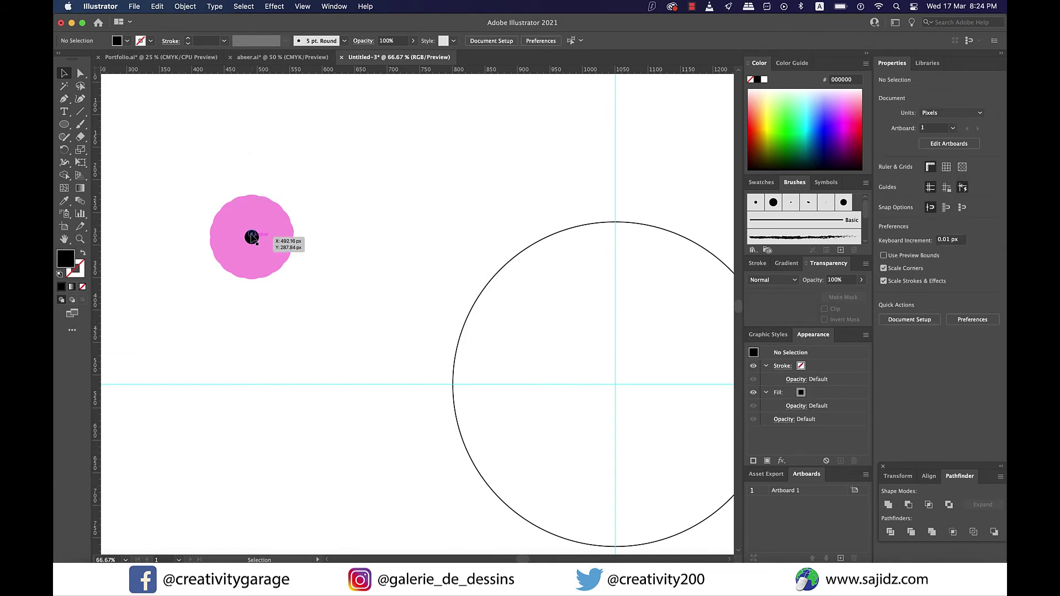
left_click_drag(252, 237, 564, 398)
key("super+equal")
key("super+equal")
key("super+equal")
key("super+equal")
key("super+equal")
key("super+equal")
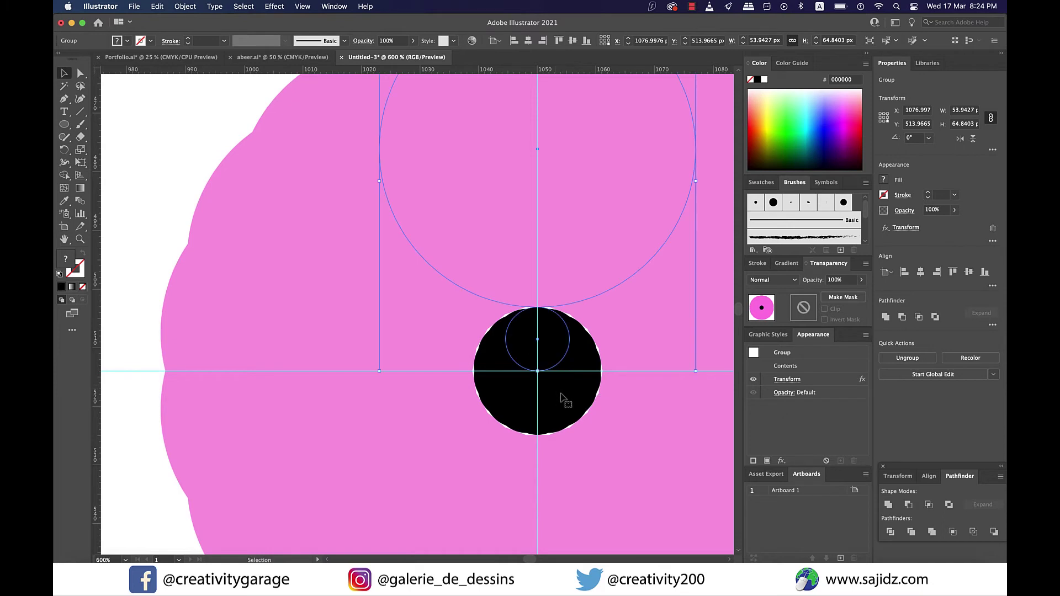
key("super+minus")
key("super+minus")
key("super+minus")
key("super+minus")
key("super+minus")
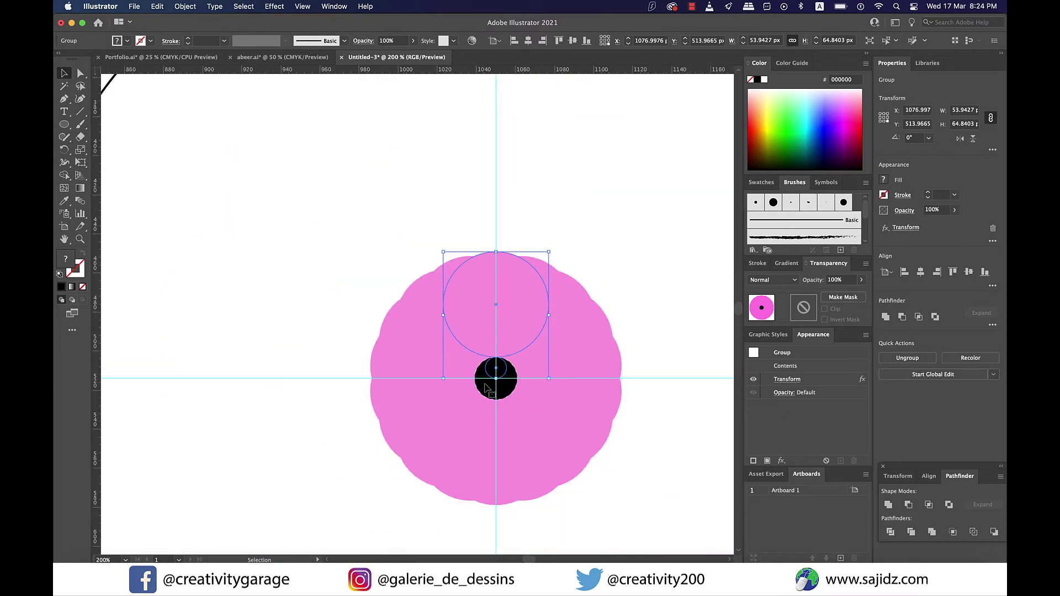
key("super+minus")
key("super+minus")
key("super+u")
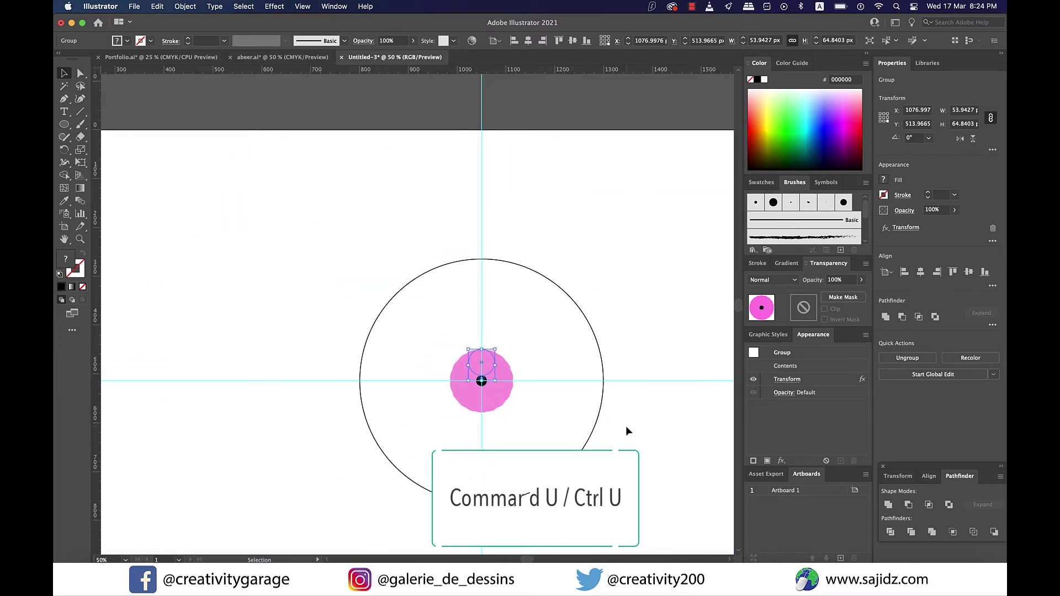
left_click(528, 381)
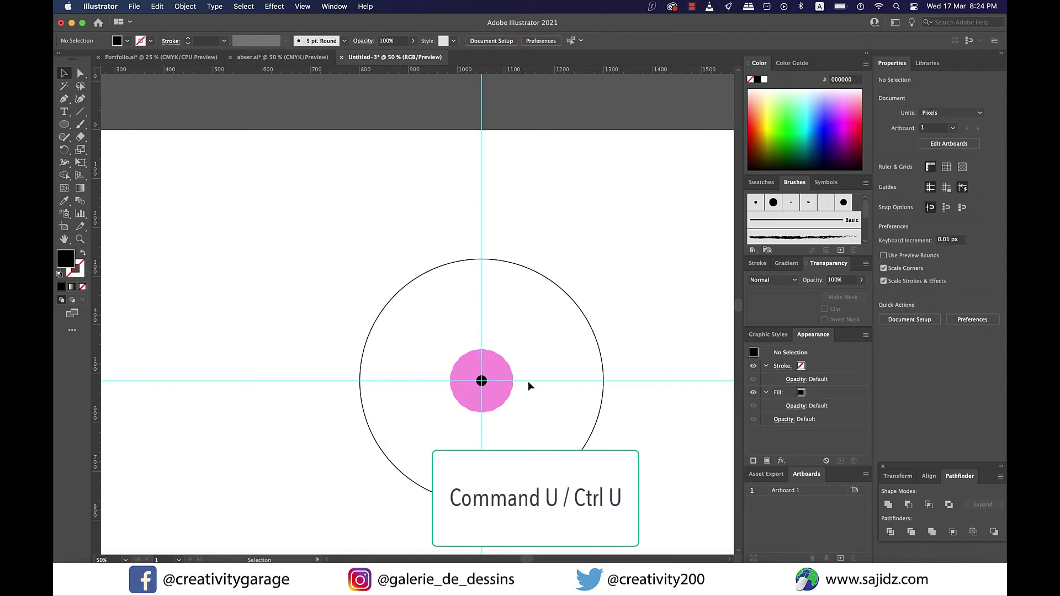
left_click(488, 364)
key("super")
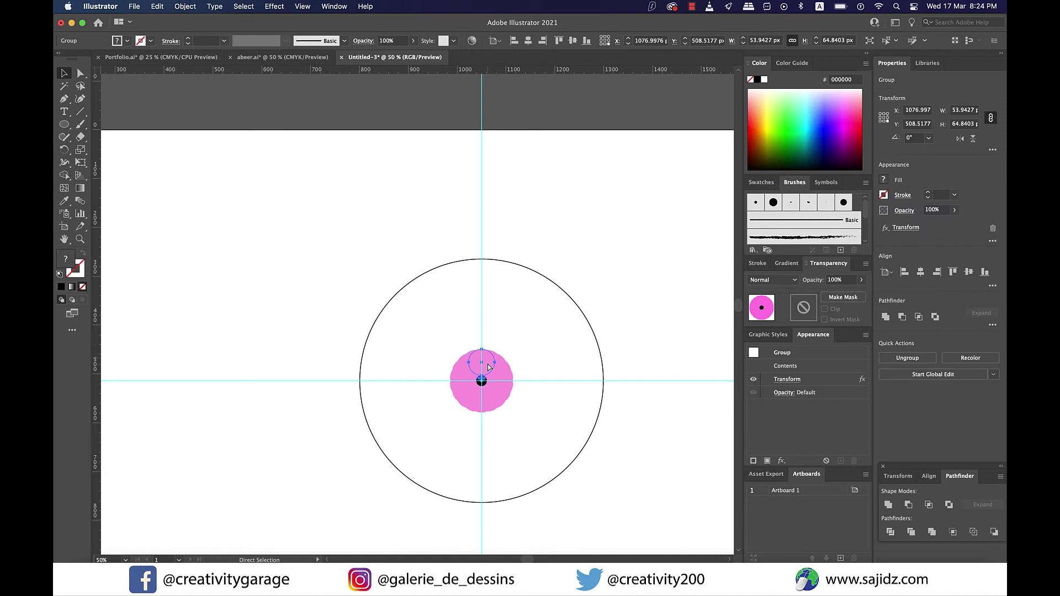
Step: Inside the flower group, move the source circle up so its Transform copies form a ring
double_click(487, 367)
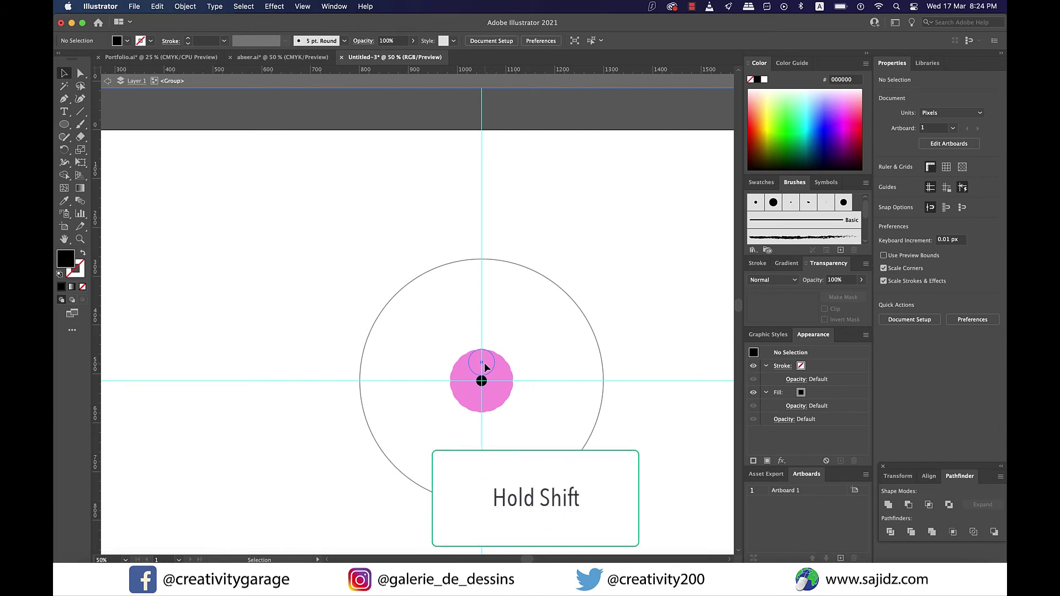
left_click_drag(485, 365, 485, 207)
left_click(655, 464)
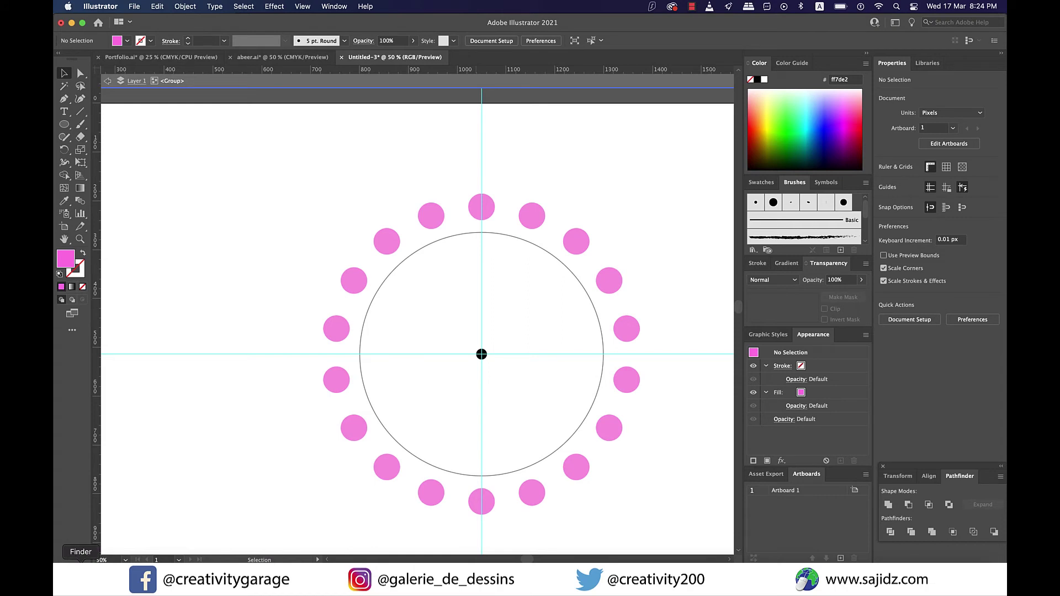
Step: Raise the top pink circle's top anchor about 54 px to form a teardrop
left_click(80, 72)
left_click(484, 211)
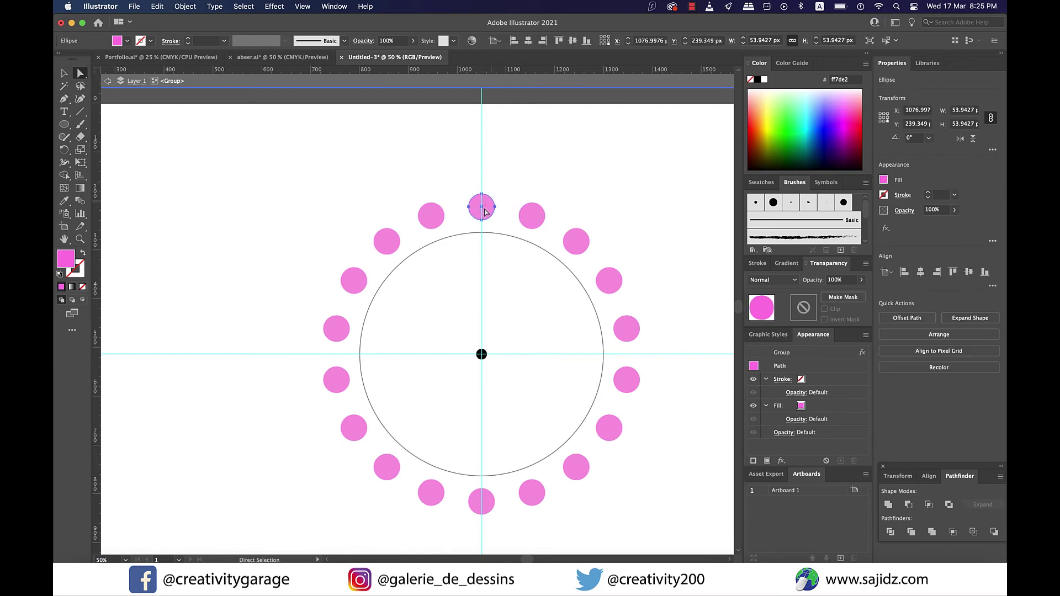
left_click_drag(482, 194, 481, 171)
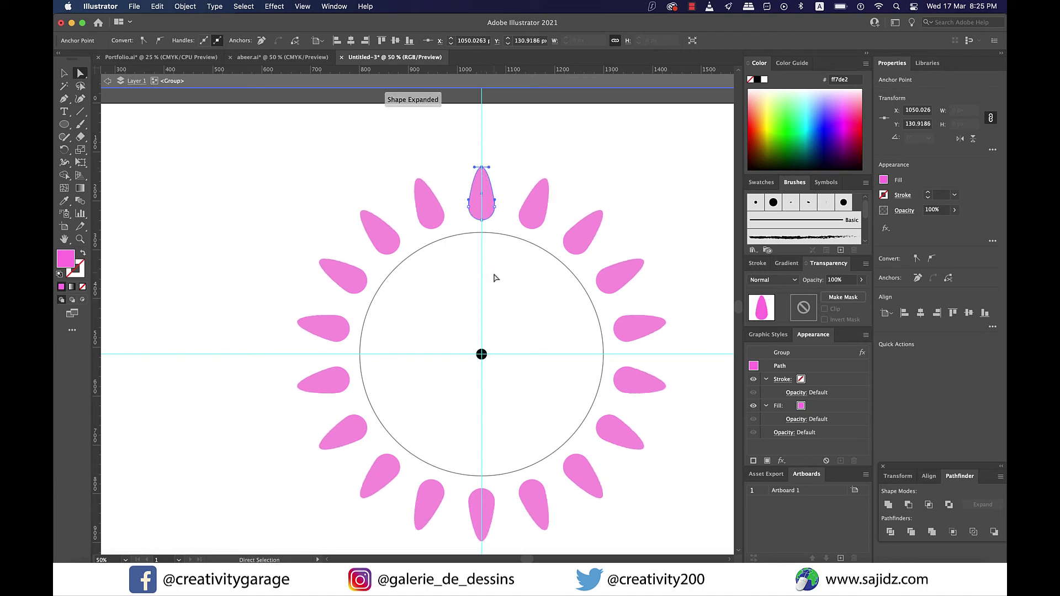
Step: Convert the petal tip to a sharp corner and draw a small dot below the top petal
left_click(143, 40)
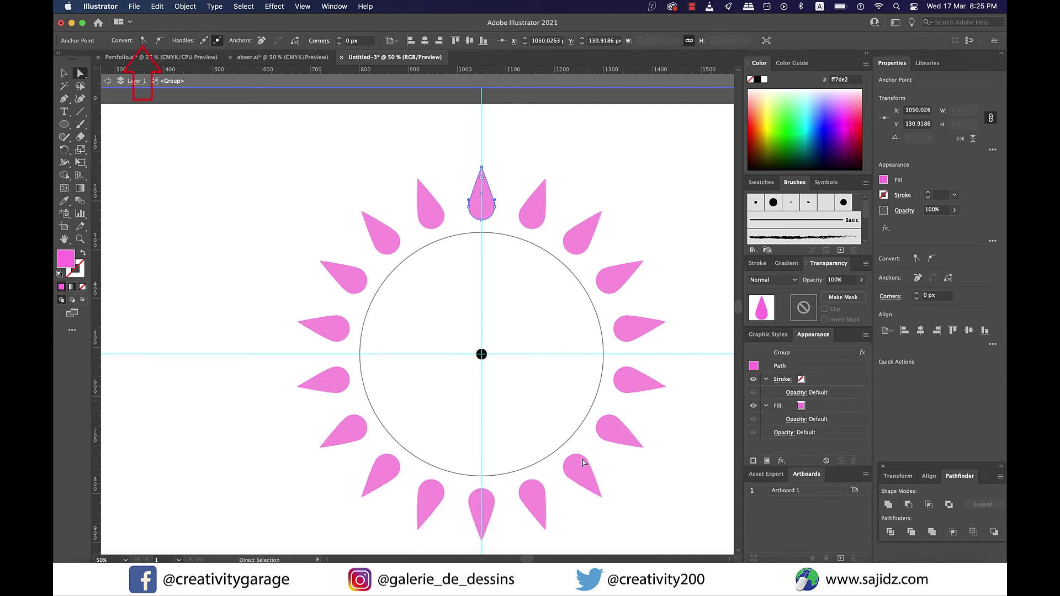
left_click(64, 124)
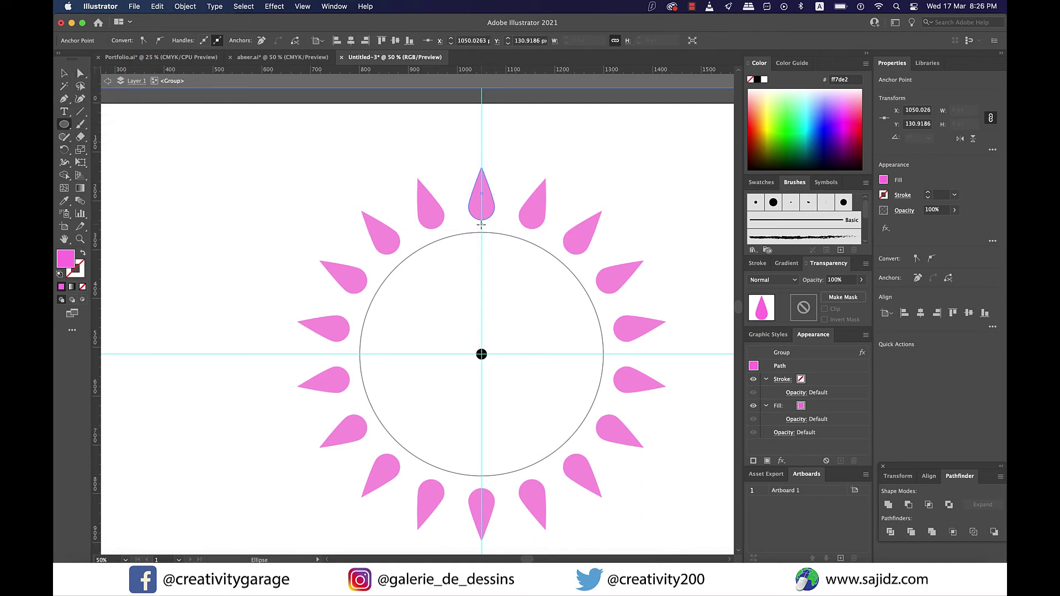
left_click_drag(481, 223, 483, 230)
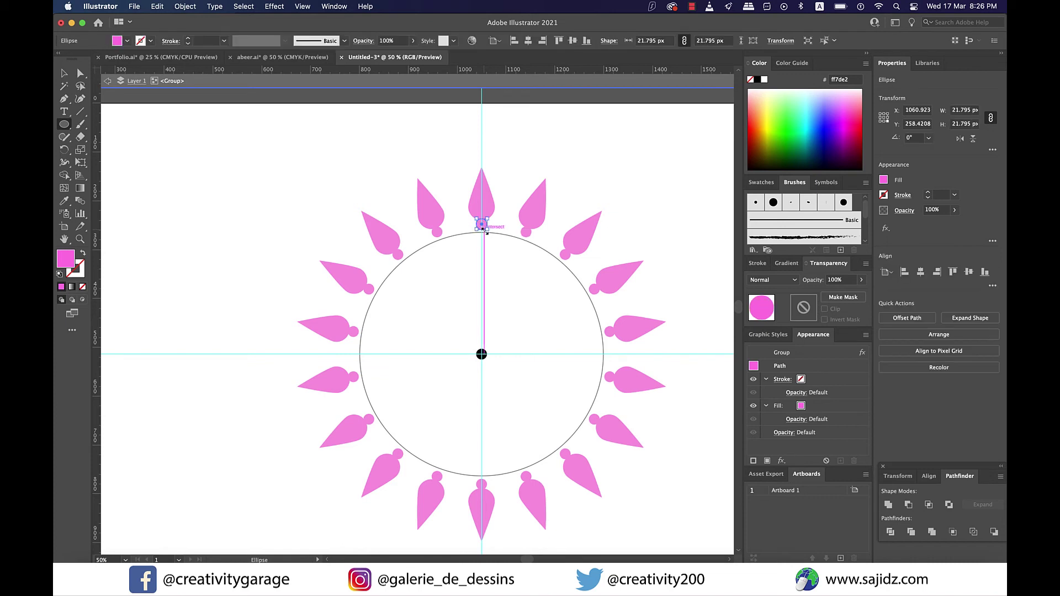
Step: Fill the new dots with dark purple 8b0078, then leave the group's Isolation Mode
left_click(63, 74)
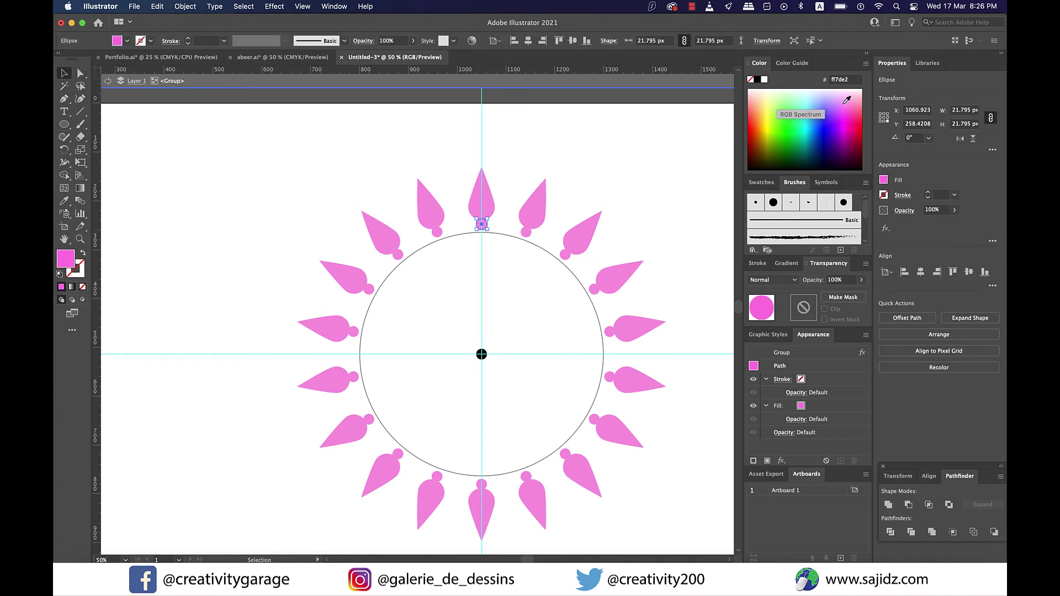
left_click_drag(847, 100, 847, 94)
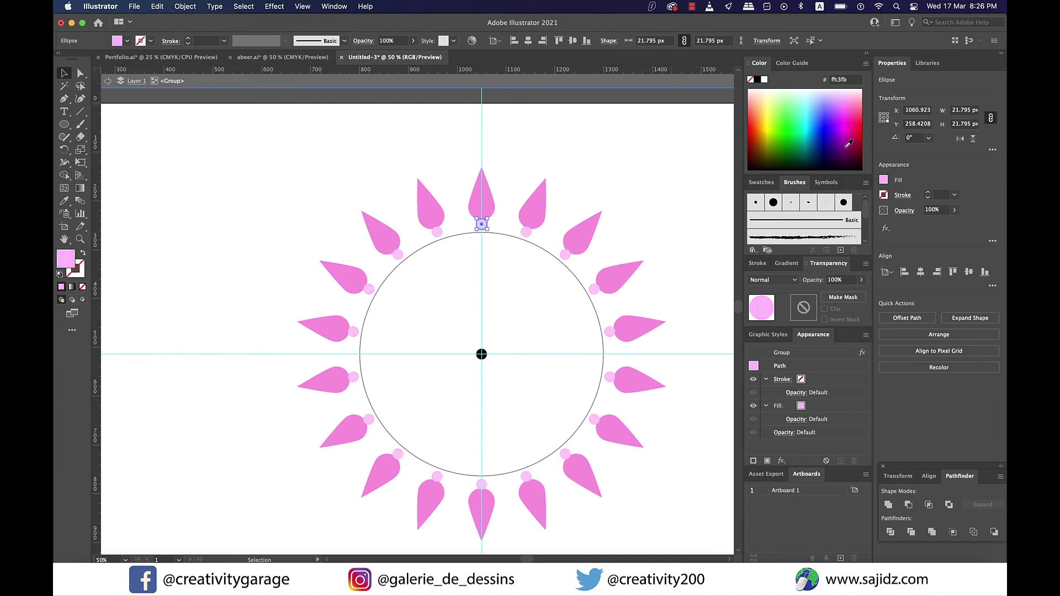
left_click(849, 144)
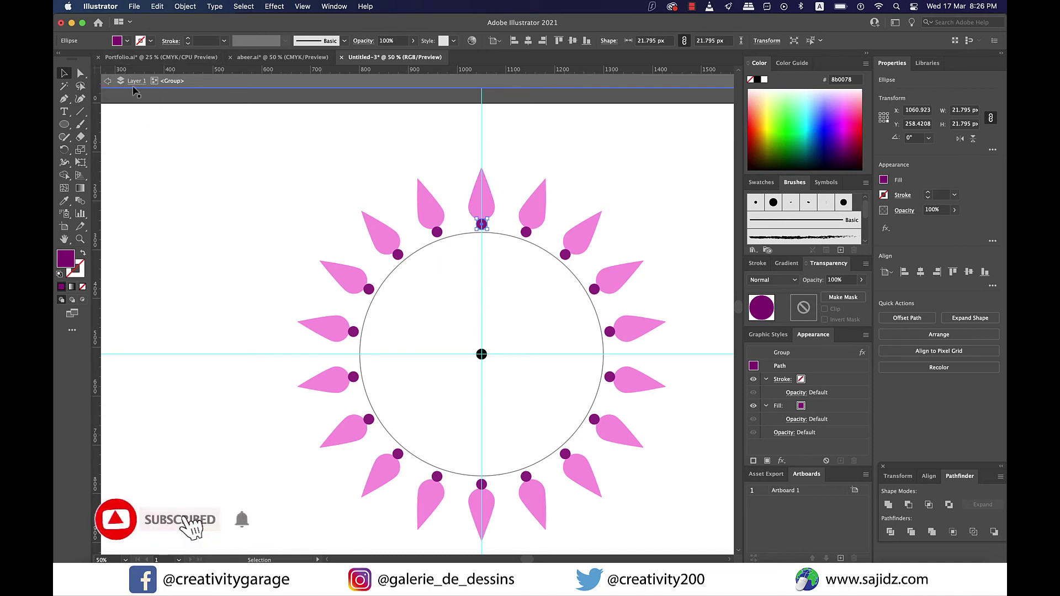
left_click(485, 207)
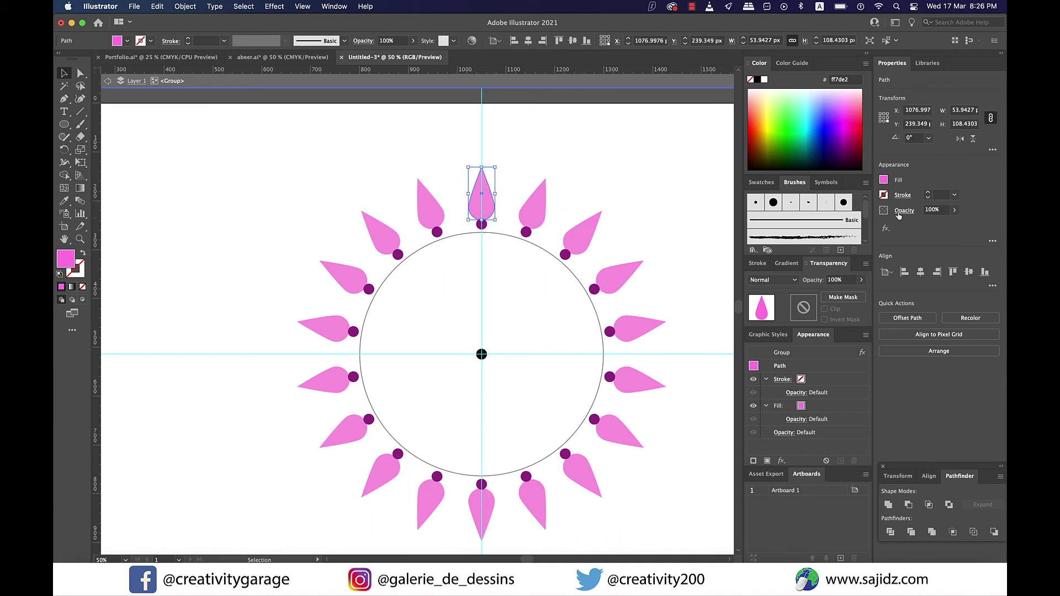
double_click(185, 122)
Step: Expand the flower artwork's appearance into real shapes, then group and ungroup the pieces
key("ctrl+minus")
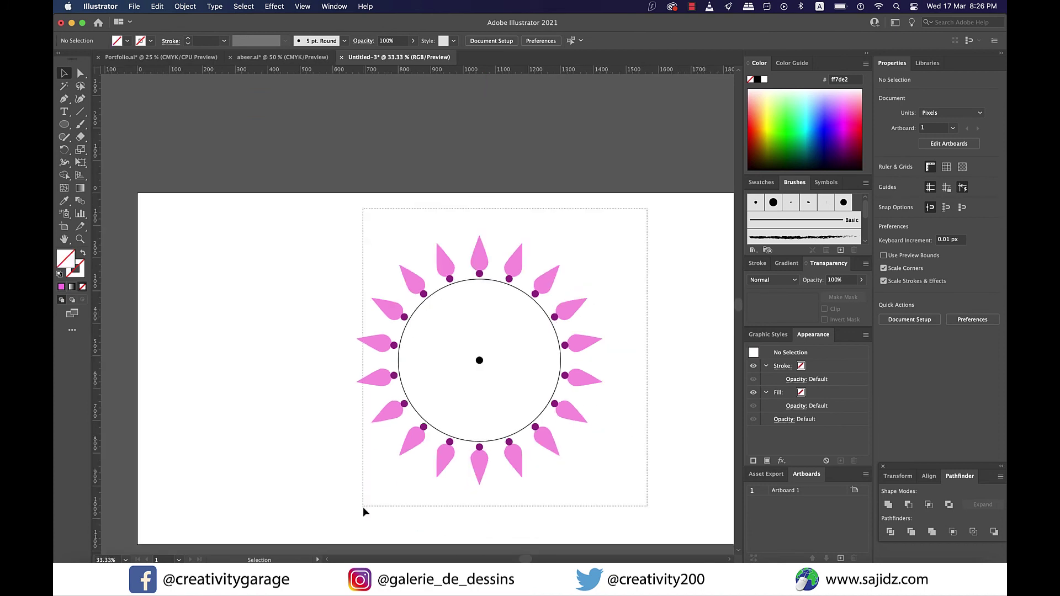
left_click_drag(363, 507, 352, 503)
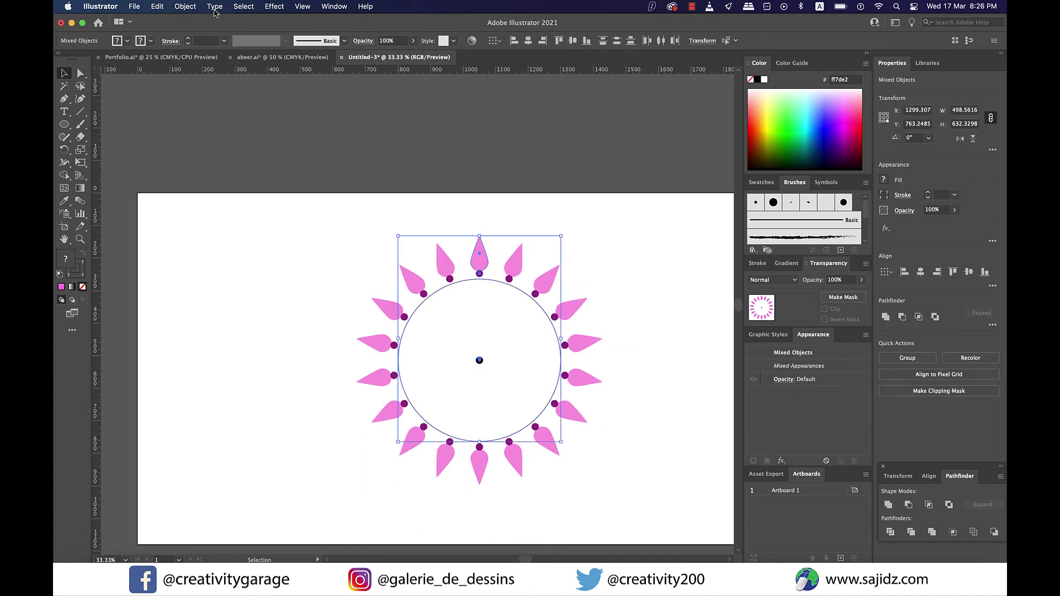
left_click(185, 7)
left_click(234, 157)
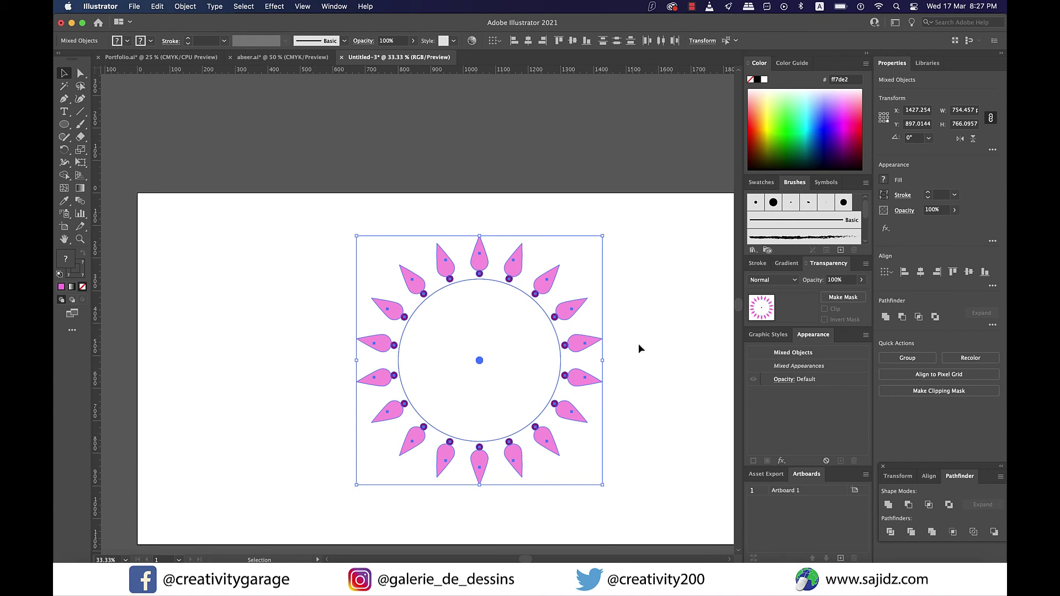
key("super+g")
left_click(970, 358)
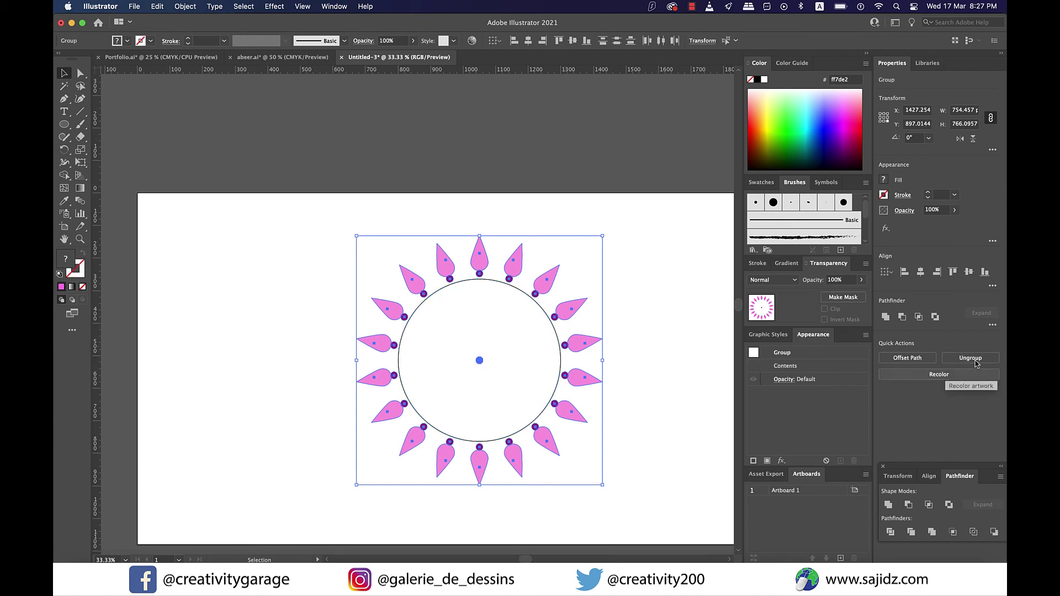
Step: Select and remove the black centre dot, leaving the ring around an empty circle
left_click(663, 410)
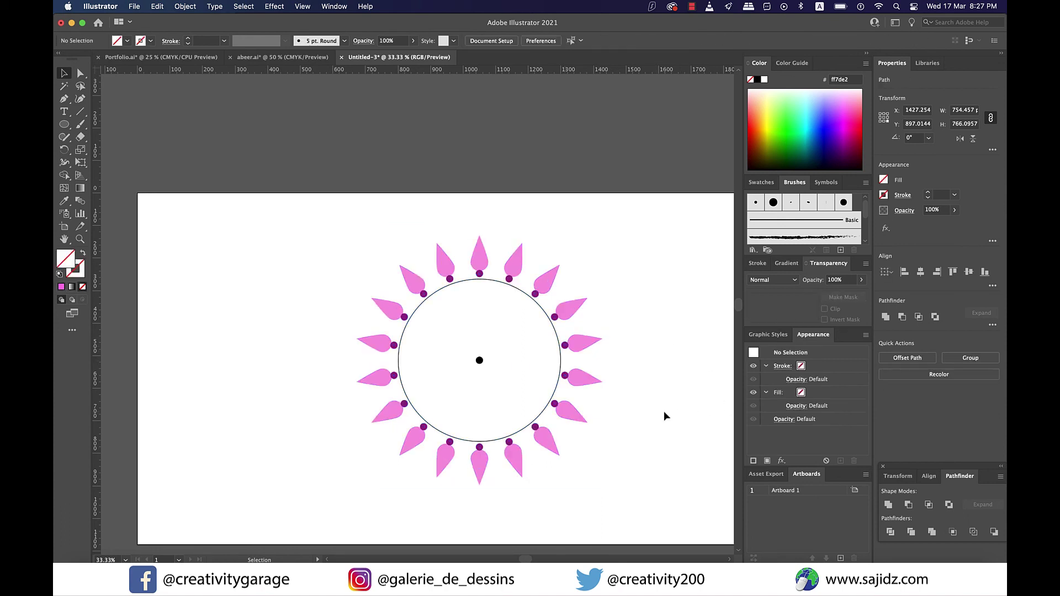
left_click(479, 359)
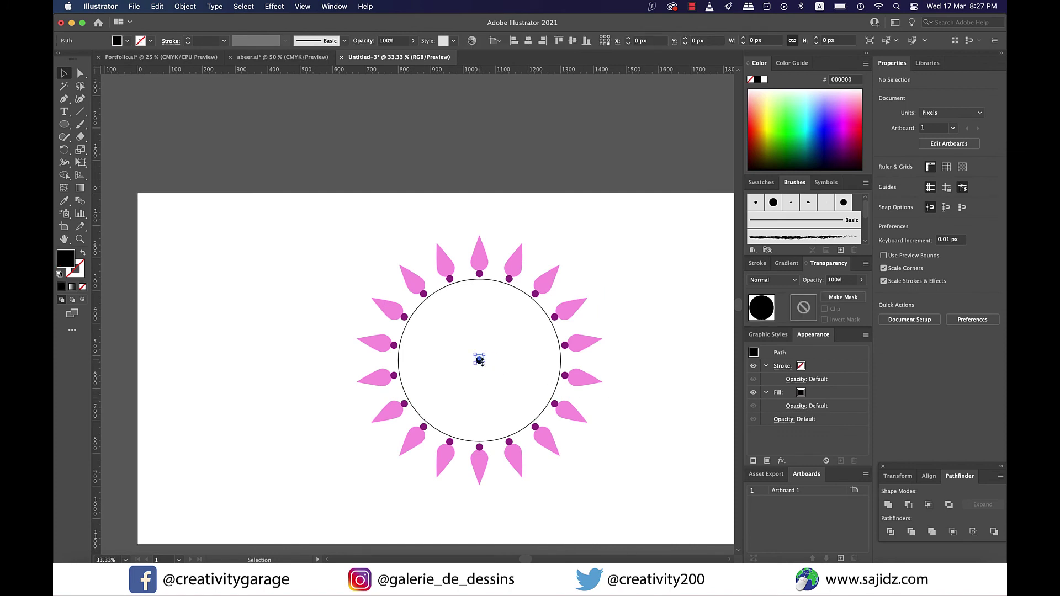
left_click(520, 382)
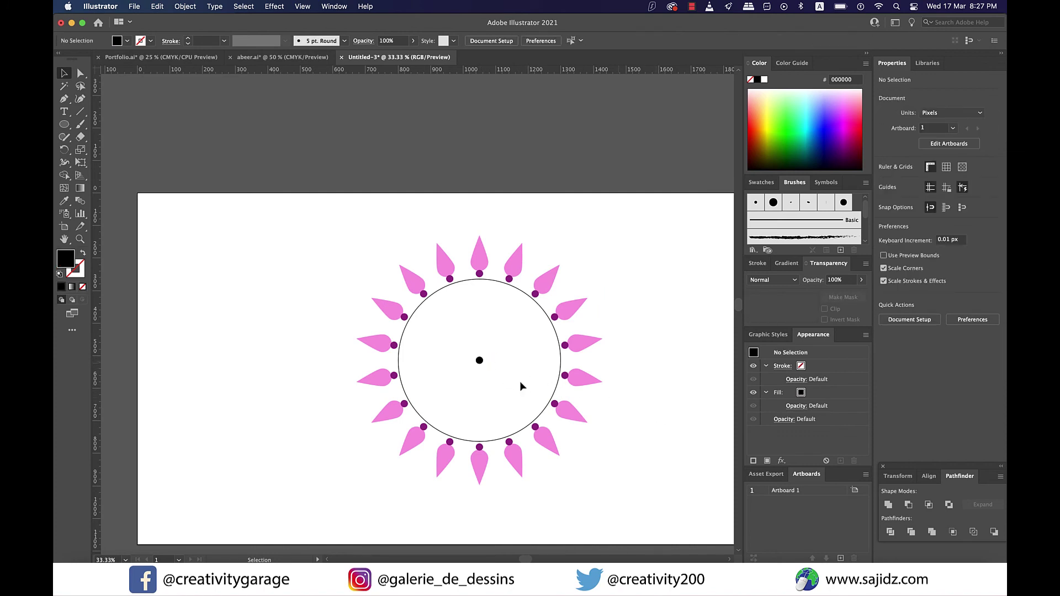
left_click(479, 360)
left_click_drag(499, 351, 458, 381)
left_click(646, 386)
key("super")
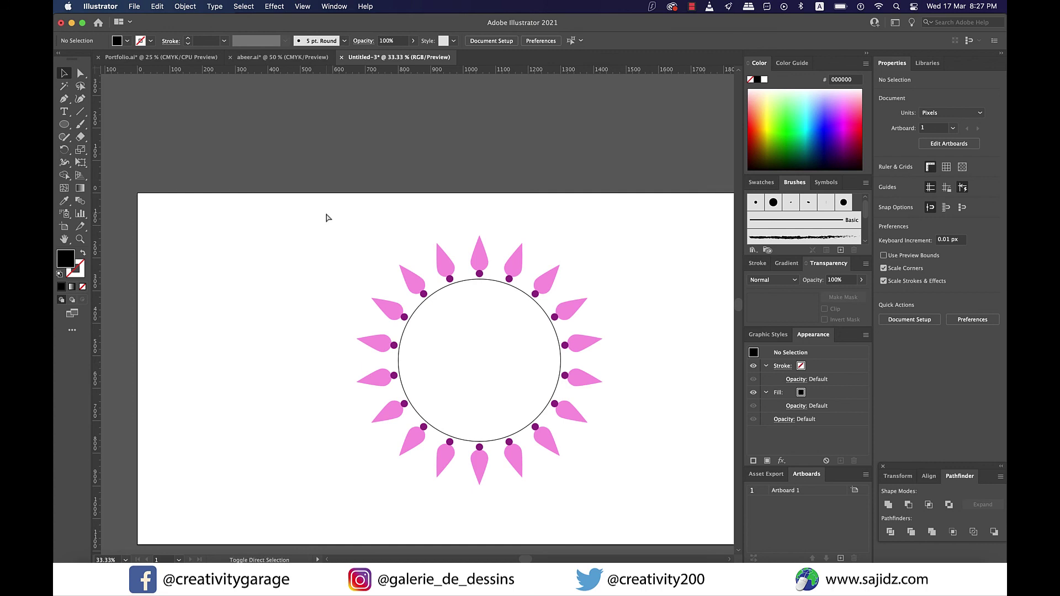